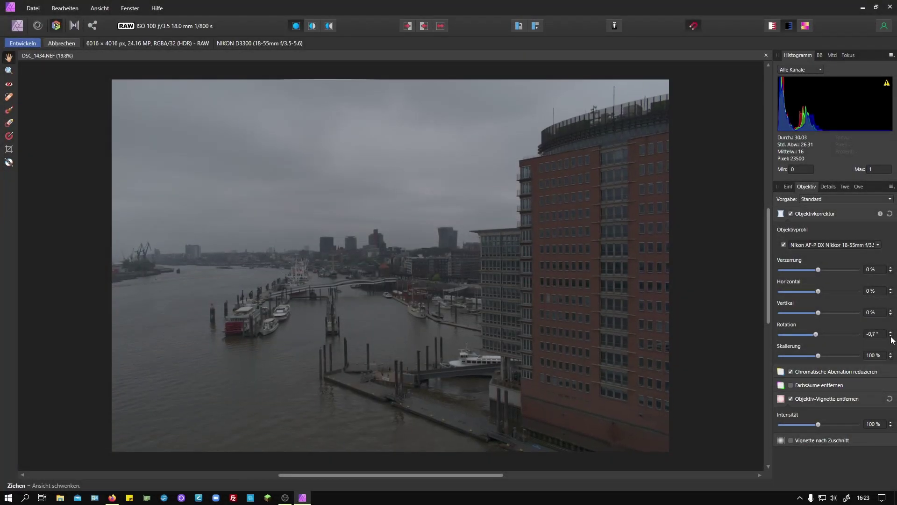
Straighten the harbour RAW with Lens rotation and scale, and set Details noise reduction
click(890, 336)
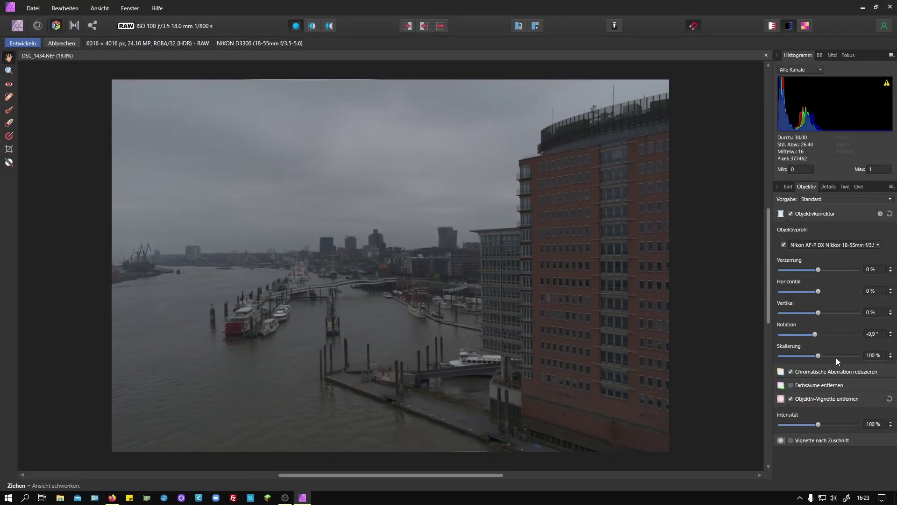
click(890, 353)
click(827, 186)
scroll(500, 164, up, 5)
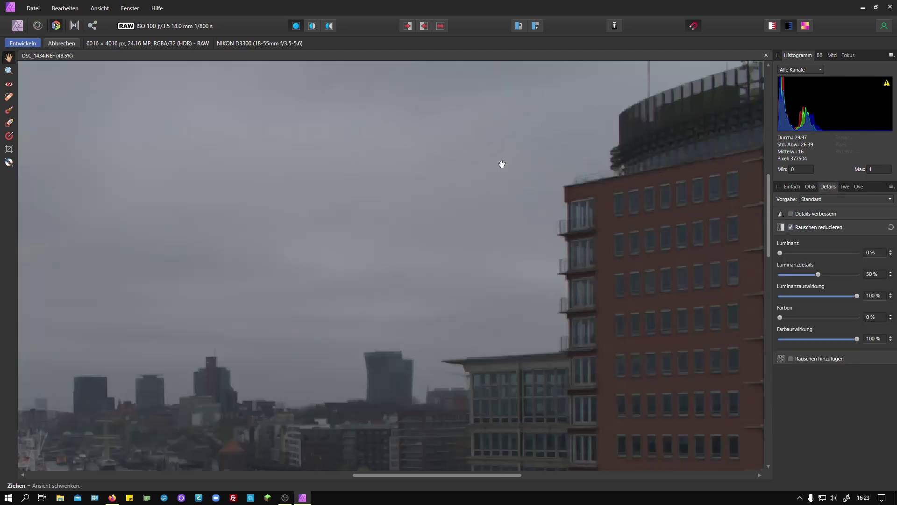
scroll(659, 301, down, 5)
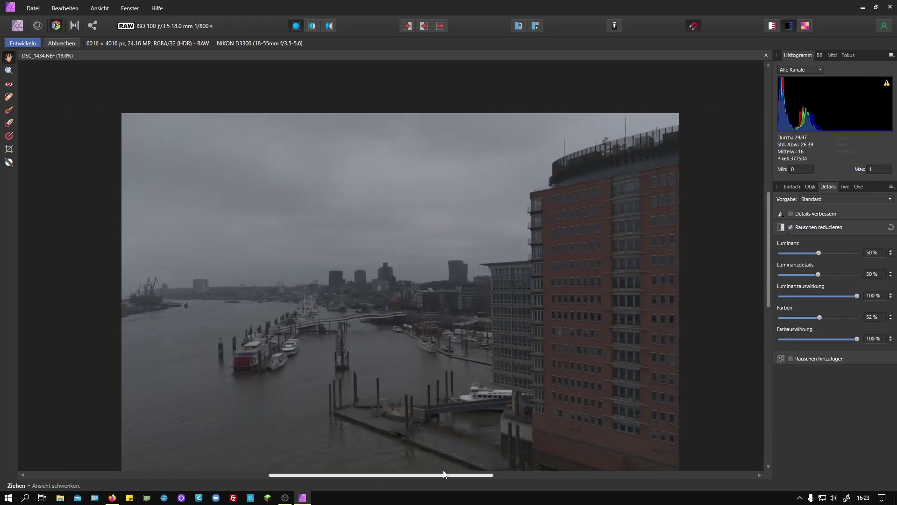
In Basic, raise Exposure, lower Highlights and reset the black point to zero
click(792, 186)
click(816, 443)
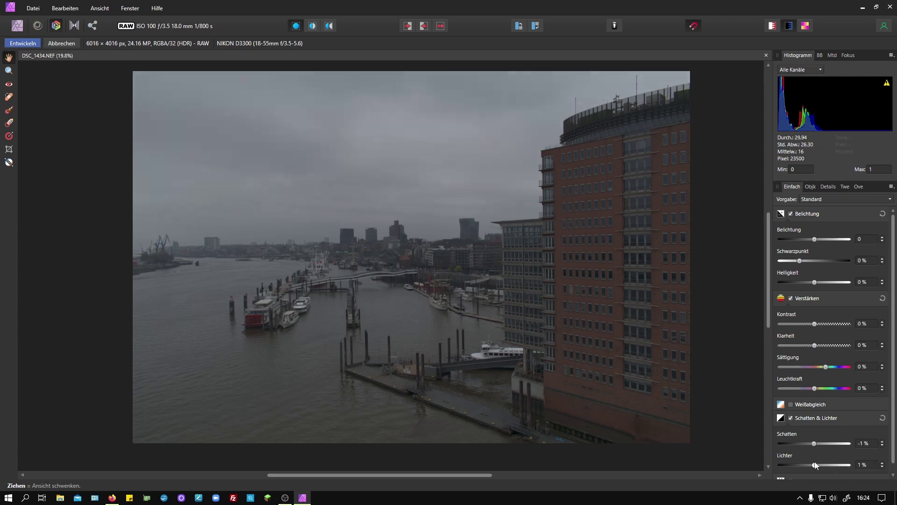
drag(815, 465, 819, 465)
drag(814, 239, 803, 260)
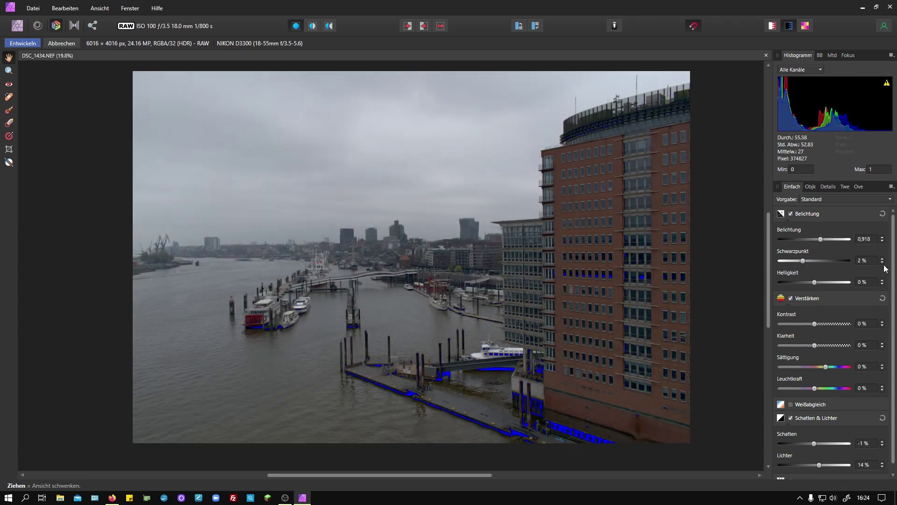
click(882, 262)
scroll(819, 433, down, 1)
drag(819, 457, 799, 456)
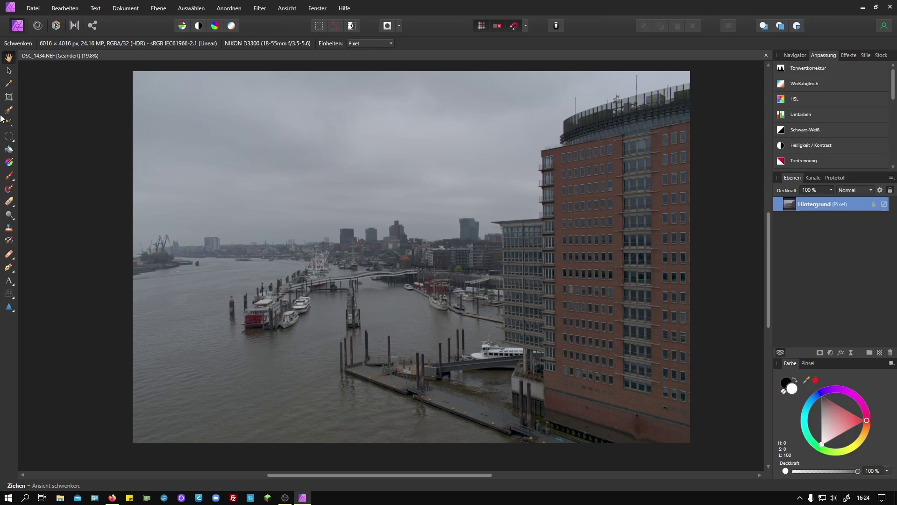
Paint a selection over the water and city with a fine, small-width Selection Brush
click(9, 110)
mouse_move(242, 355)
mouse_down()
mouse_move(156, 276)
mouse_move(572, 296)
mouse_move(244, 250)
mouse_up()
scroll(127, 242, up, 5)
click(158, 43)
drag(140, 53, 126, 64)
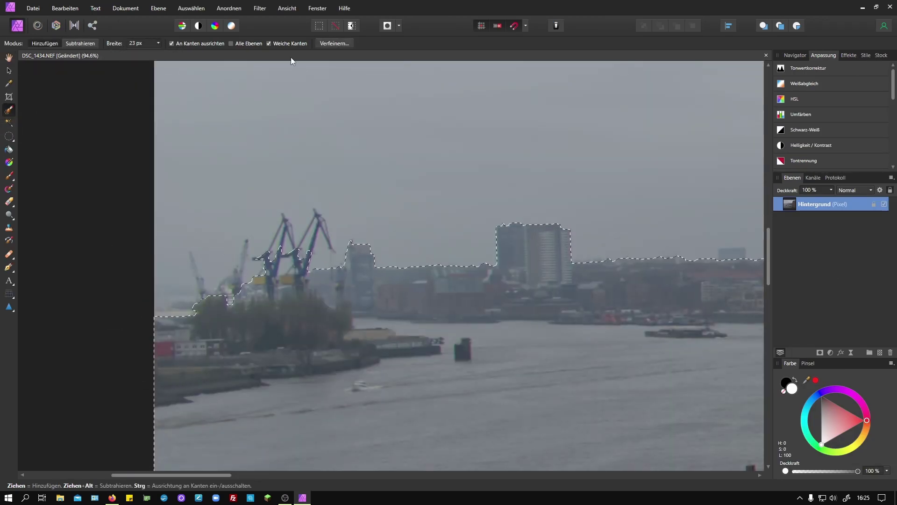
scroll(244, 294, up, 2)
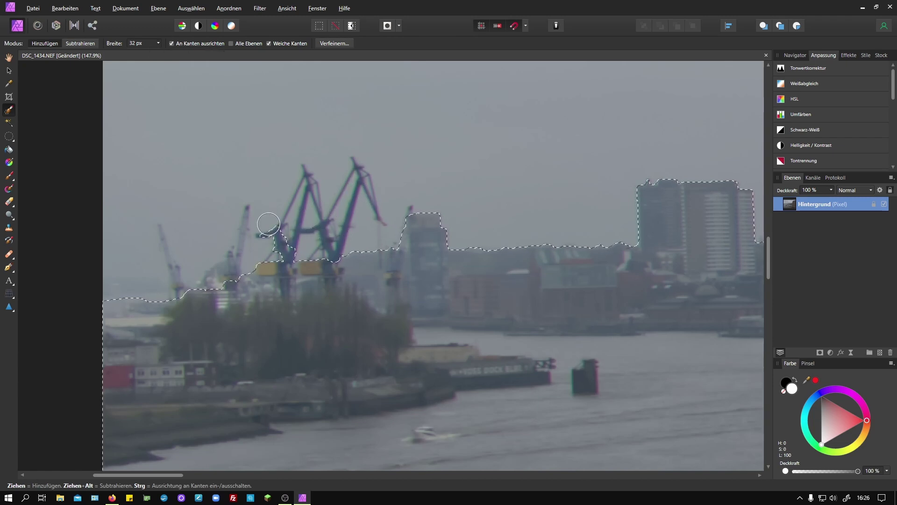
Extend the selection along the central building's roof, tracing the skyline closely
scroll(598, 287, down, 3)
scroll(240, 227, up, 4)
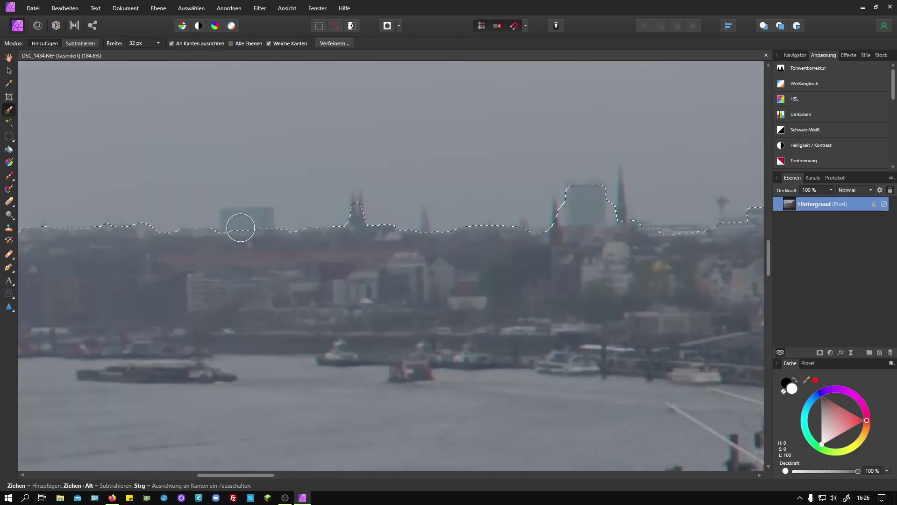
scroll(369, 181, up, 4)
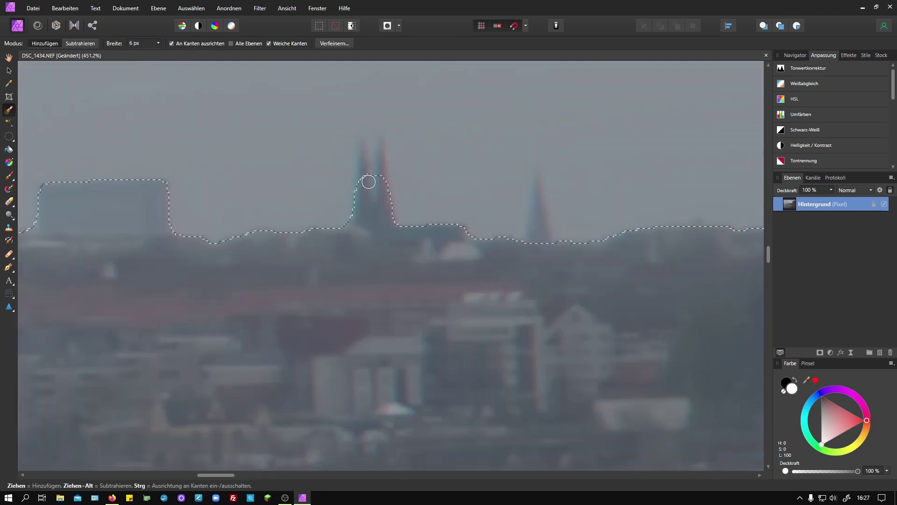
scroll(390, 201, down, 3)
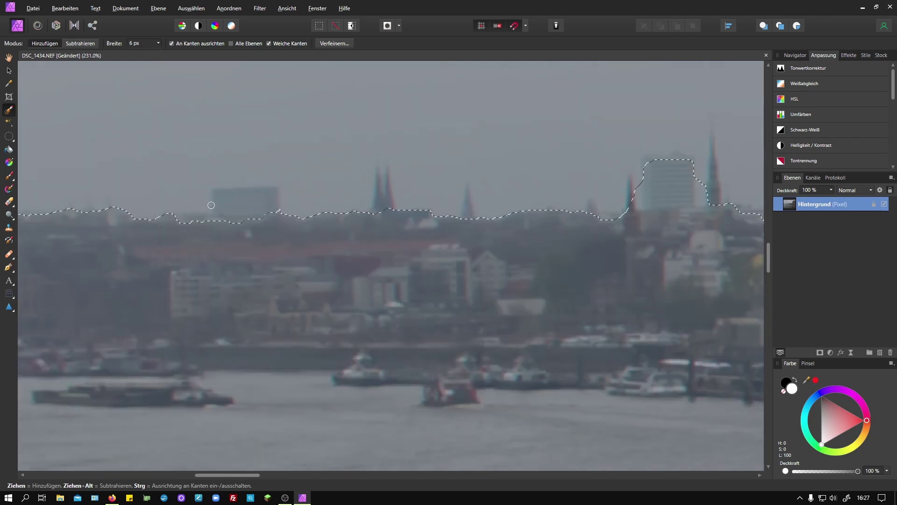
scroll(382, 410, right, 5)
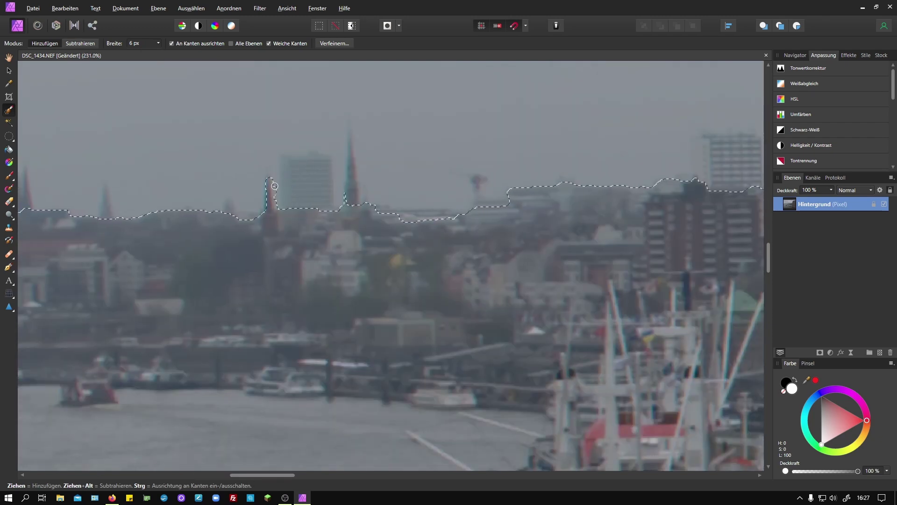
scroll(343, 198, right, 3)
scroll(281, 140, right, 3)
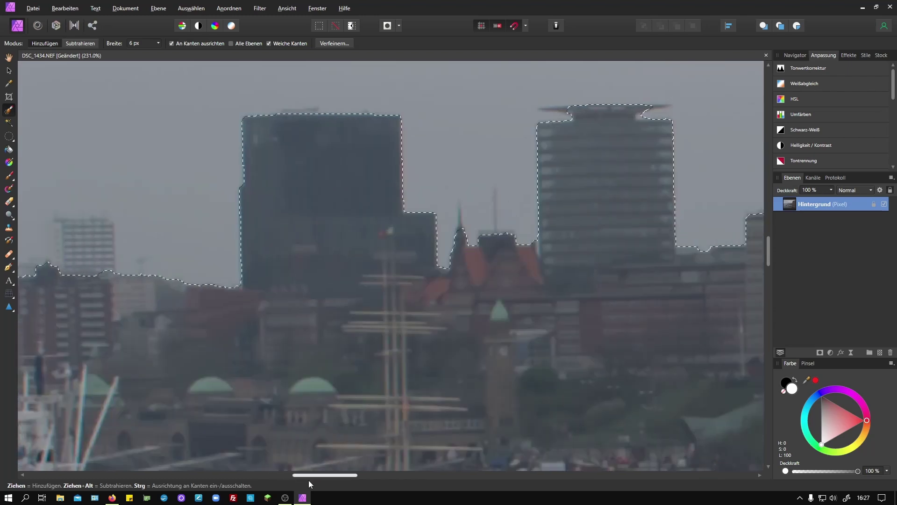
scroll(253, 105, right, 2)
drag(253, 105, 346, 100)
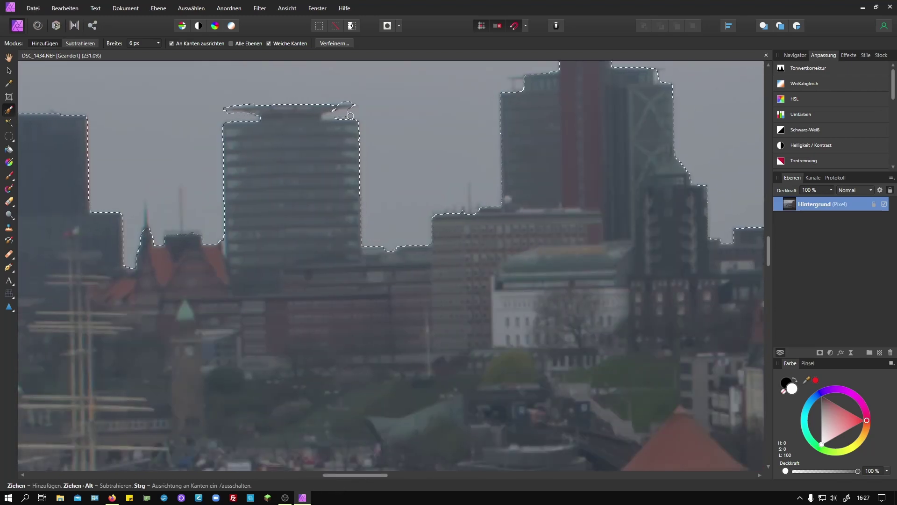
scroll(347, 100, down, 3)
scroll(374, 187, right, 4)
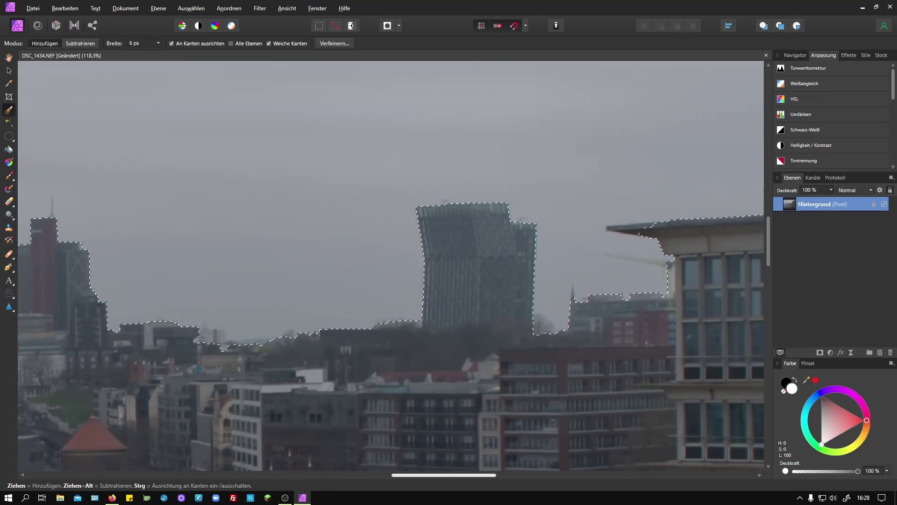
scroll(427, 225, right, 3)
scroll(443, 287, up, 4)
scroll(443, 286, up, 1)
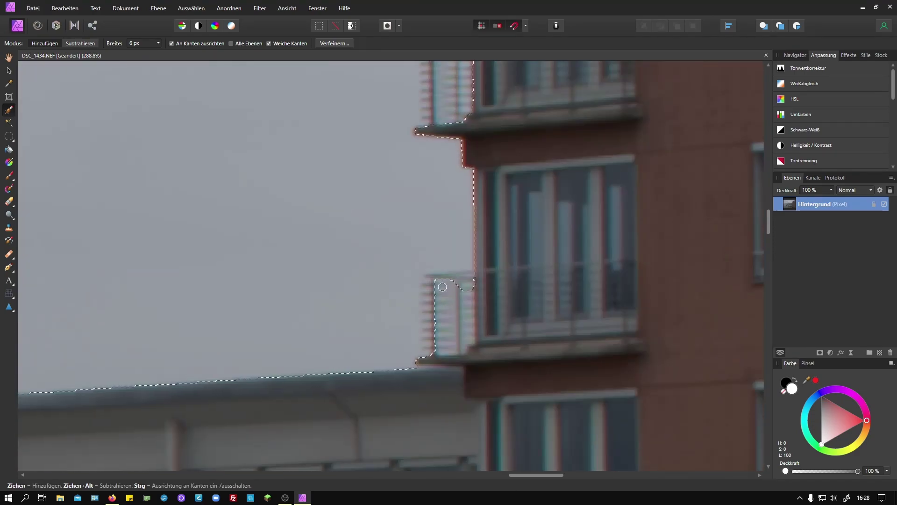
scroll(451, 366, up, 3)
scroll(483, 321, up, 2)
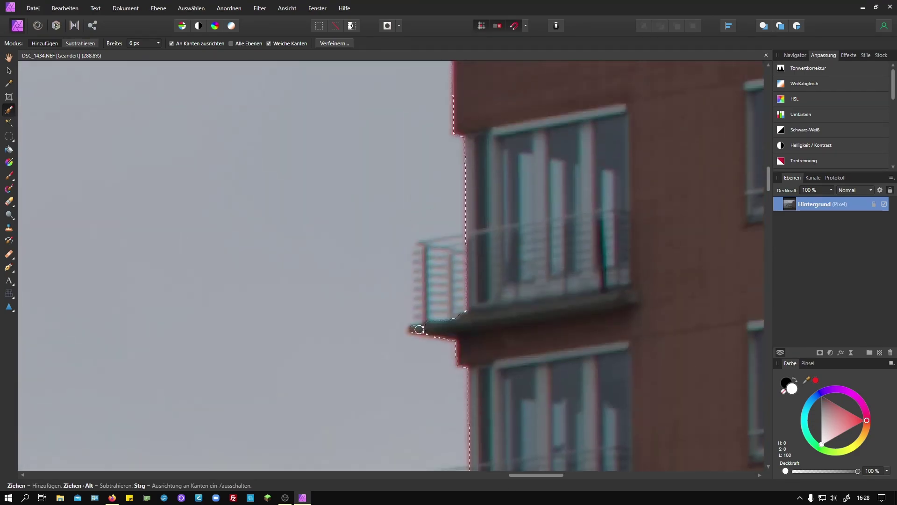
scroll(415, 317, down, 4)
scroll(374, 281, up, 2)
scroll(327, 317, down, 2)
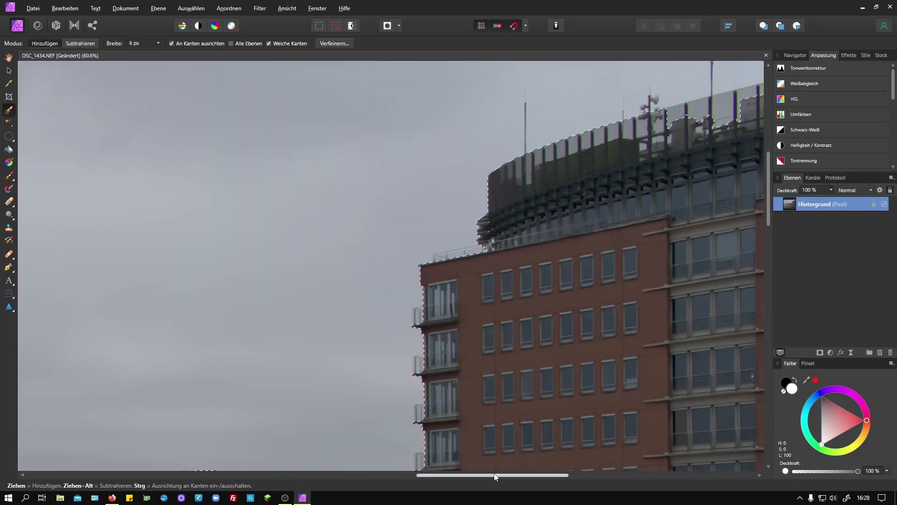
scroll(289, 331, up, 2)
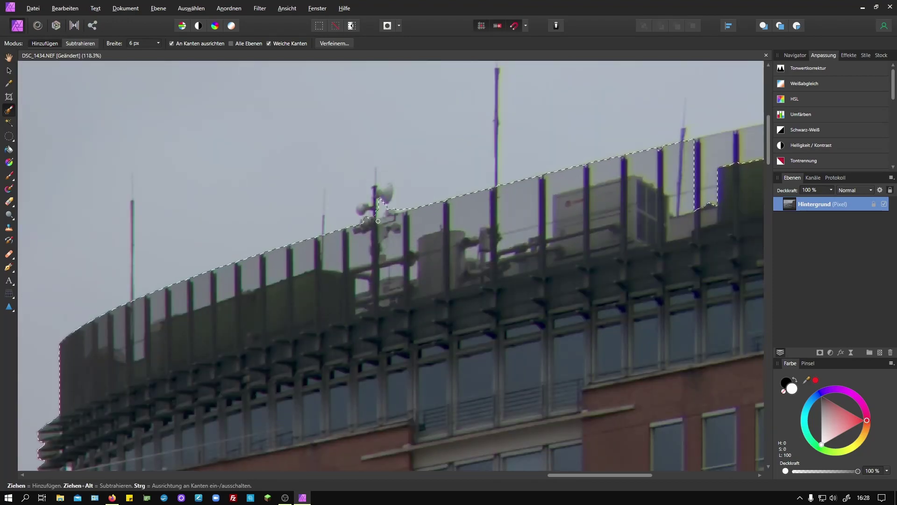
scroll(607, 243, down, 2)
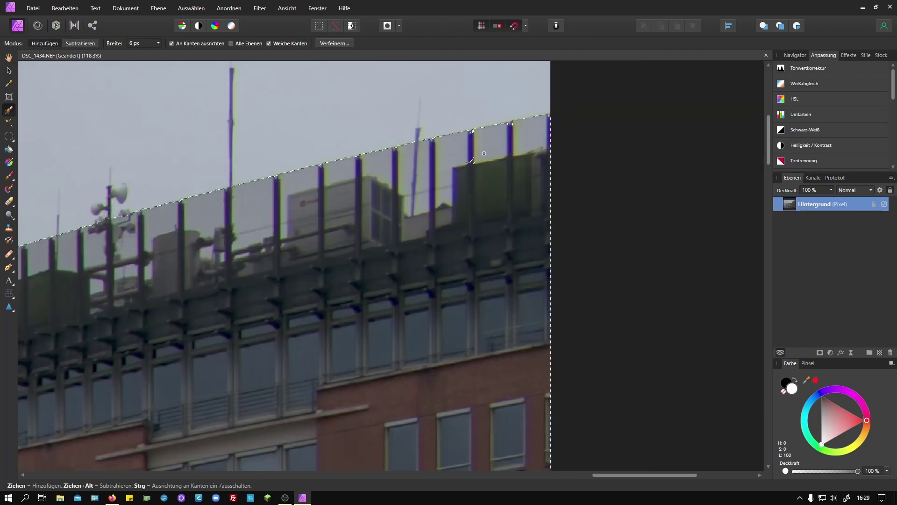
scroll(514, 270, down, 2)
scroll(444, 299, down, 3)
scroll(436, 301, down, 1)
Invert the selection to the sky and draw a top-to-skyline gradient on a new pixel layer
key(ctrl+shift+i)
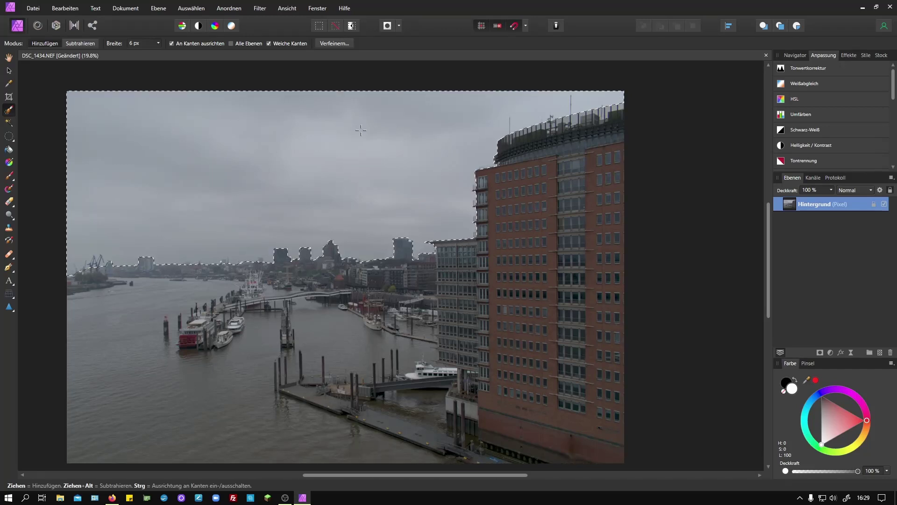
click(9, 162)
click(879, 352)
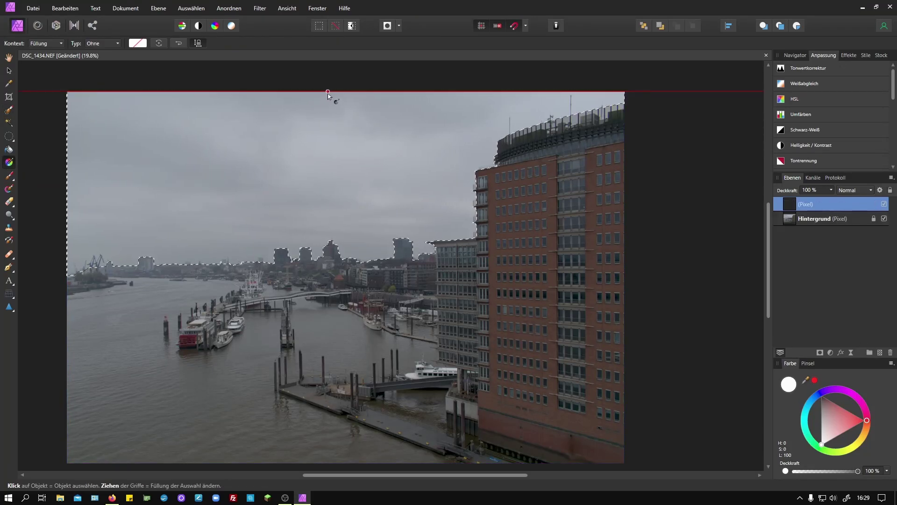
drag(341, 91, 342, 258)
Reverse the gradient so the top is dark, blend it in Soft Light, and recolour the top stop
click(138, 43)
click(108, 149)
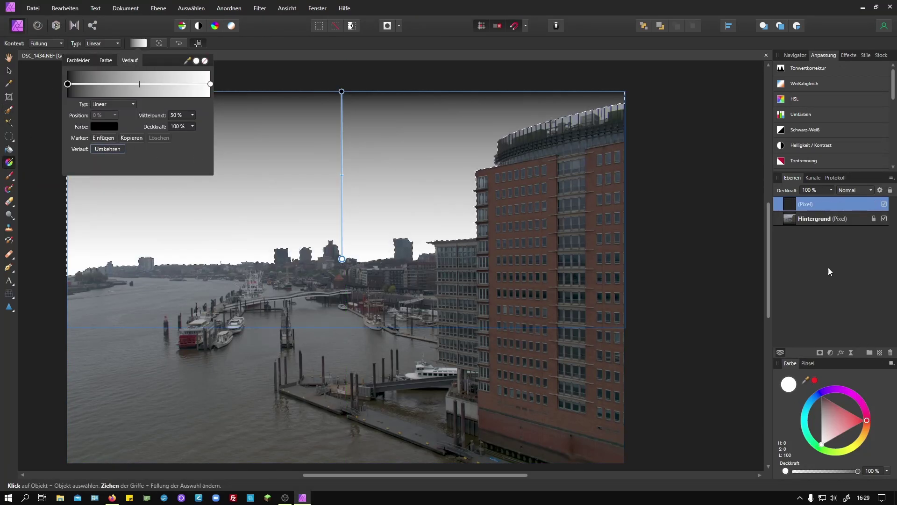
click(855, 190)
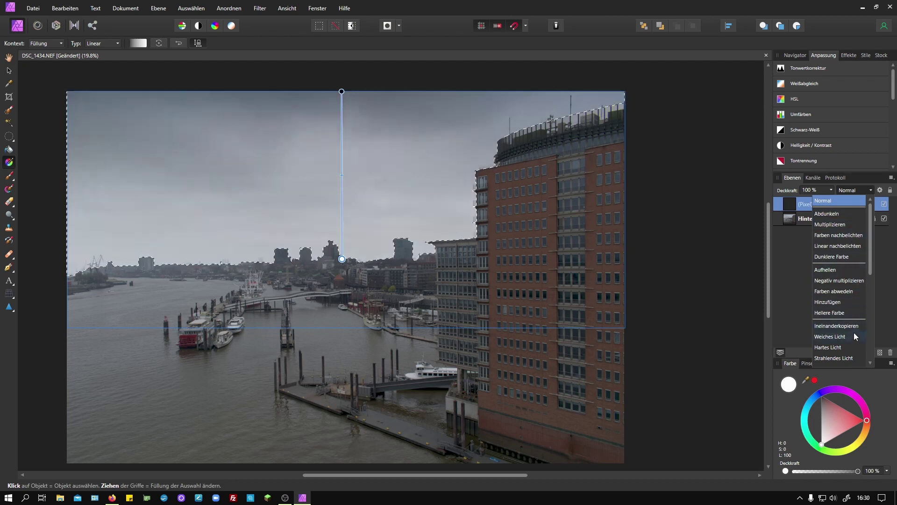
click(830, 337)
click(342, 91)
click(138, 43)
click(104, 126)
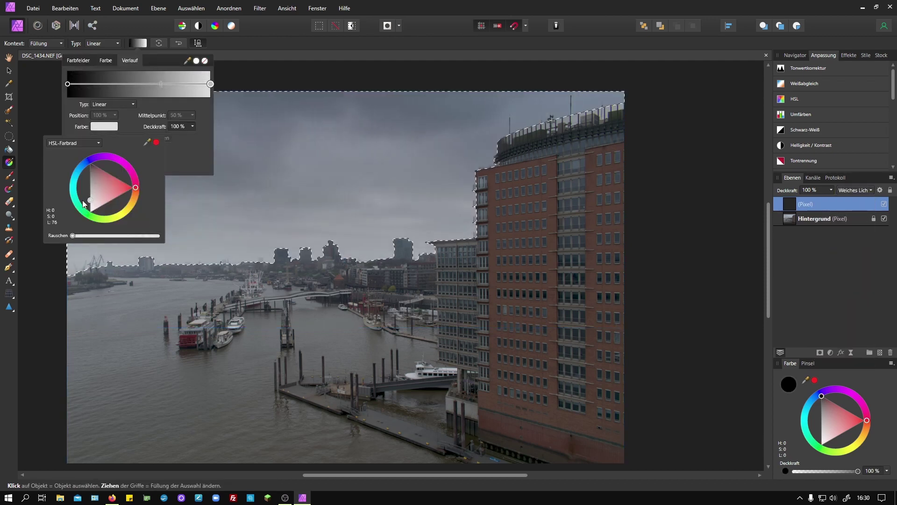
click(335, 51)
Add a Levels (Tonwertkorrektur) adjustment with the white level dragged down
click(830, 352)
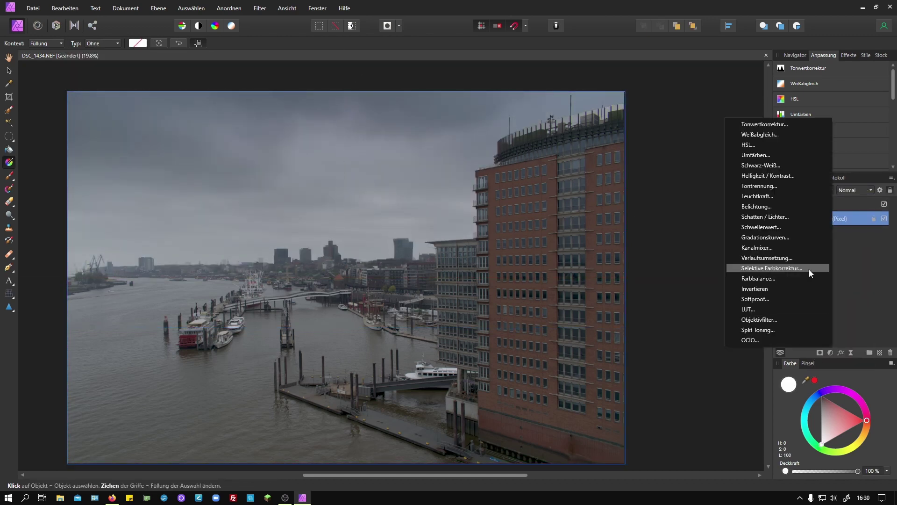
click(790, 131)
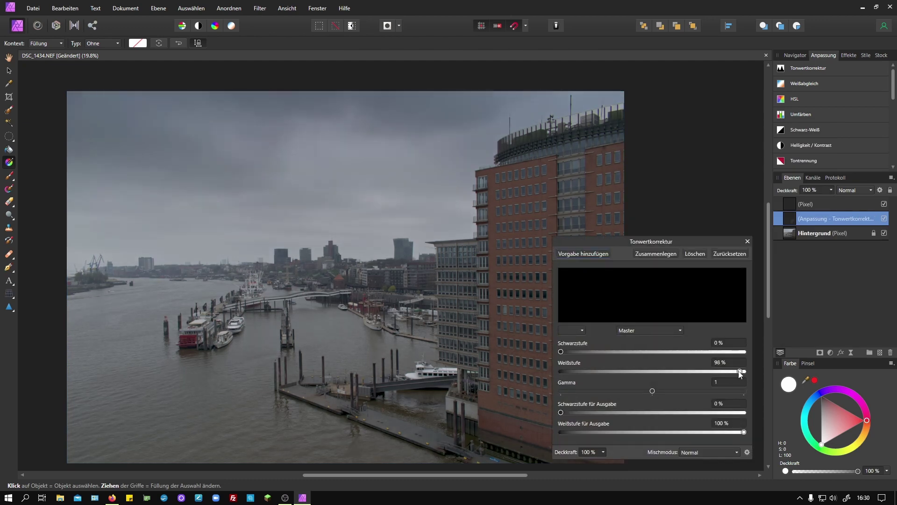
drag(740, 372, 708, 372)
Add a Split Toning adjustment layer after removing a mistakenly added Posterize layer
click(830, 352)
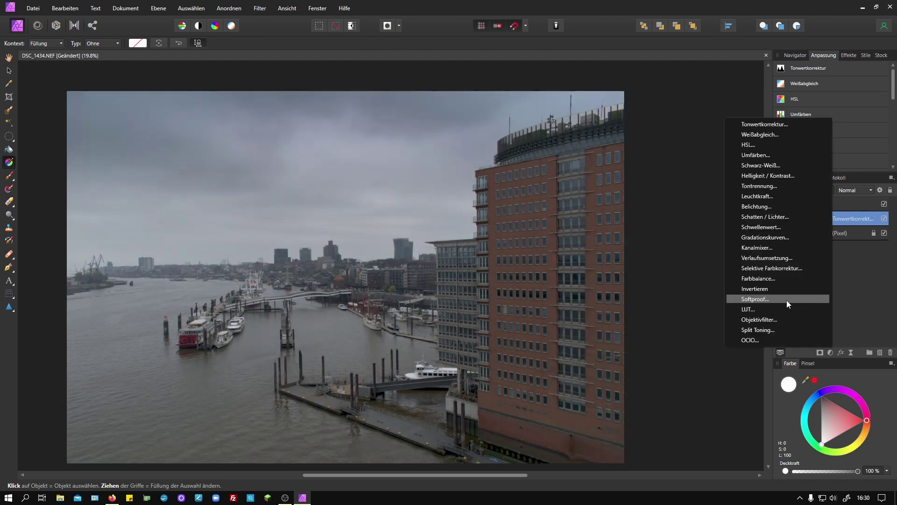
click(787, 205)
click(696, 406)
click(830, 352)
click(767, 332)
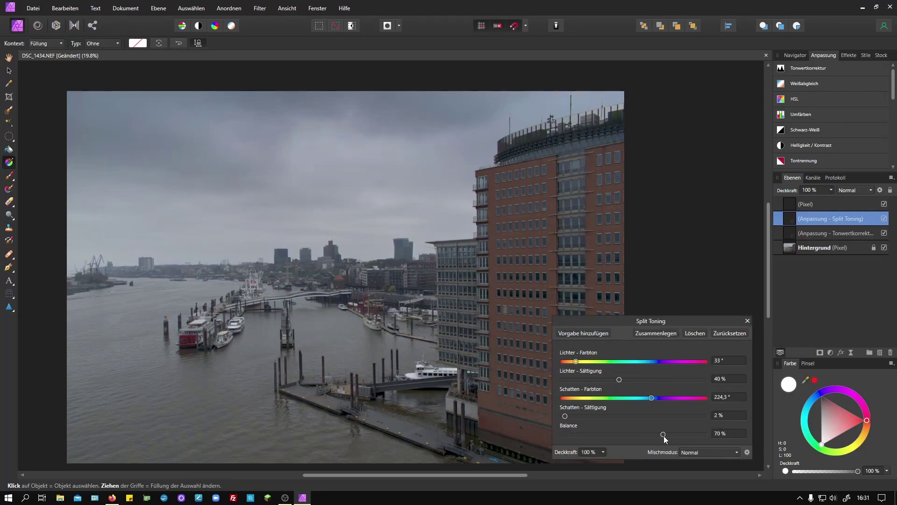
Add a Curves (Gradationskurven) adjustment layer with its panel moved aside
click(747, 320)
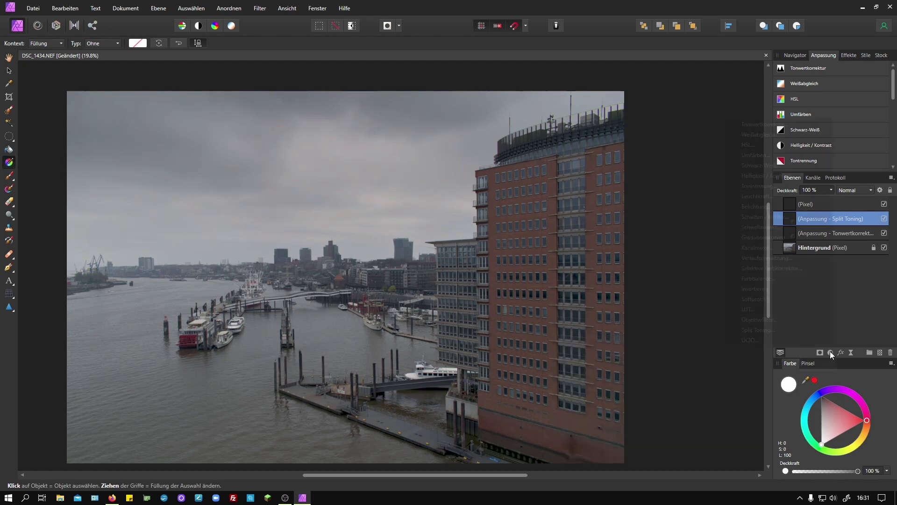
click(830, 352)
click(794, 249)
drag(654, 221, 734, 188)
click(689, 340)
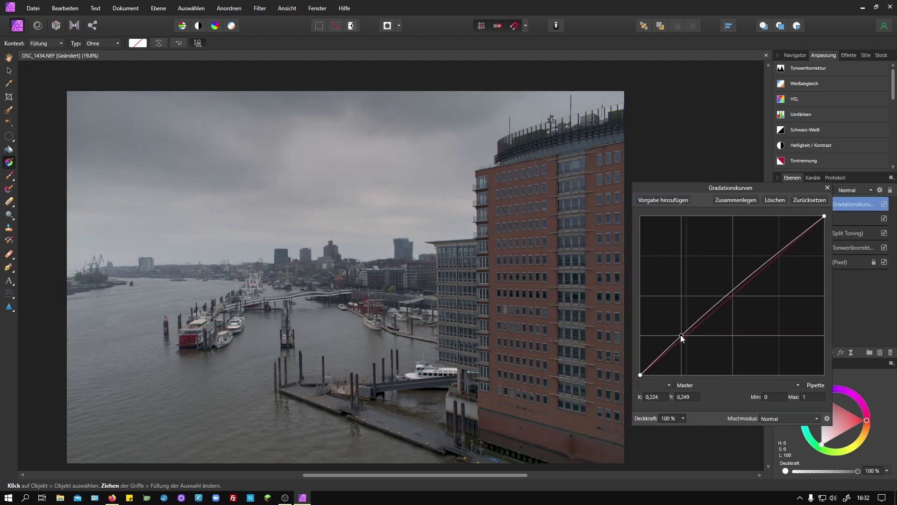
Shape the master curve into an S with shadow, midtone and highlight points
click(733, 296)
click(775, 253)
drag(775, 254, 774, 257)
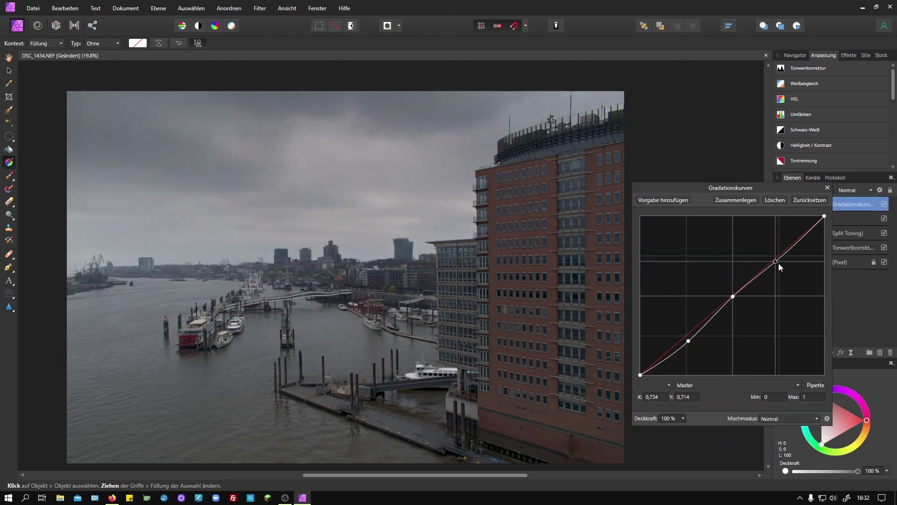
click(799, 235)
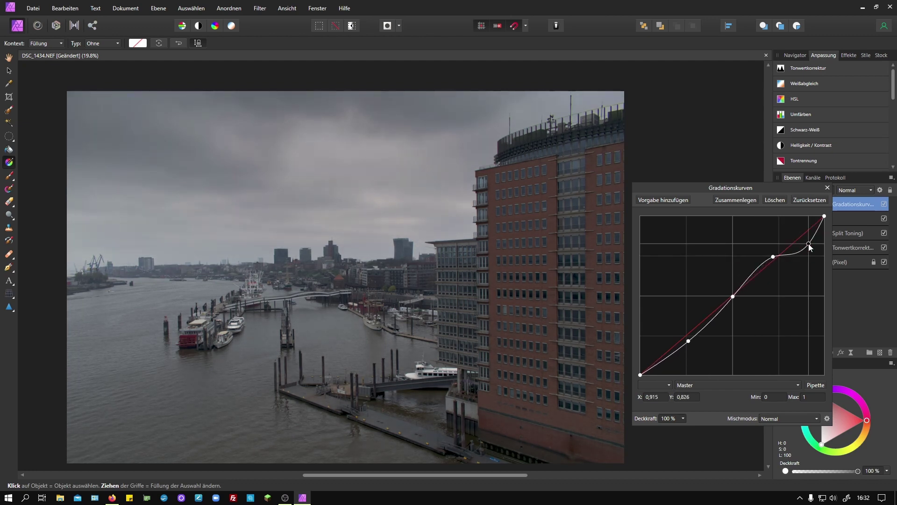
drag(667, 355, 670, 361)
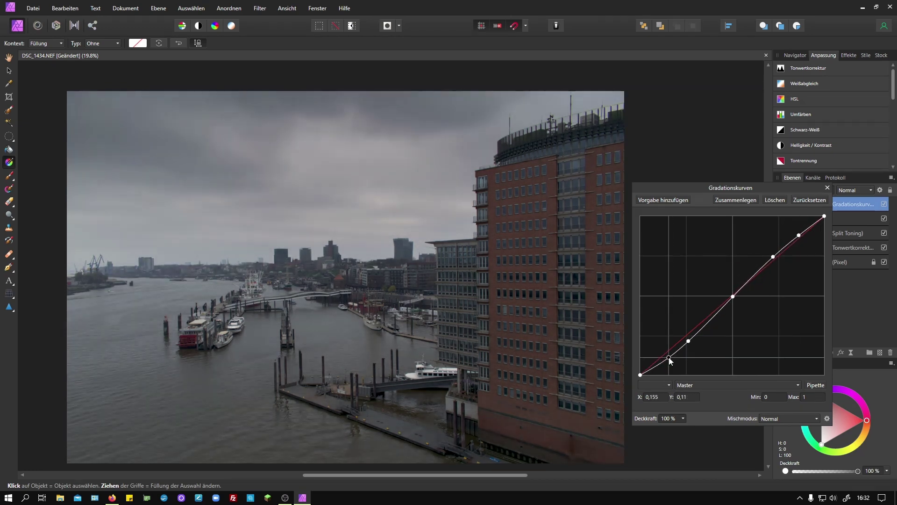
click(827, 188)
click(831, 352)
Add a Photo Filter (Objektivfilter) adjustment layer
click(752, 294)
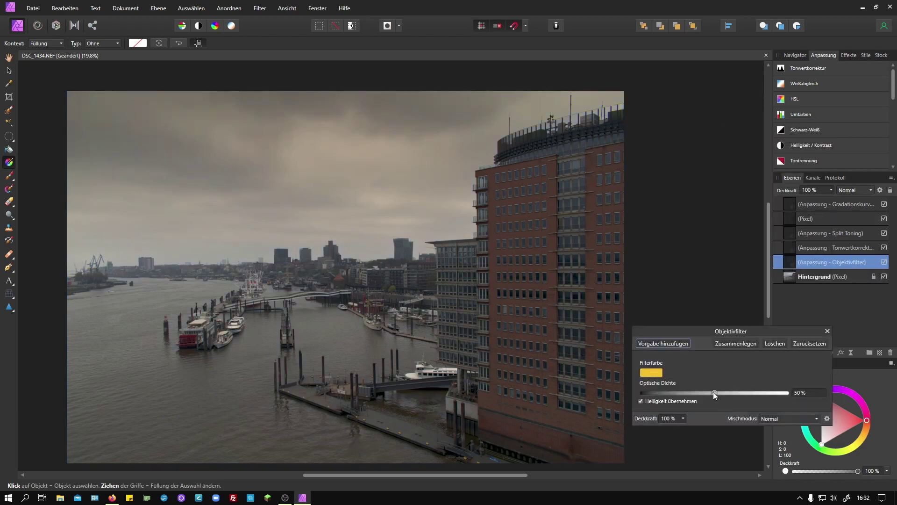
click(827, 331)
scroll(453, 274, up, 3)
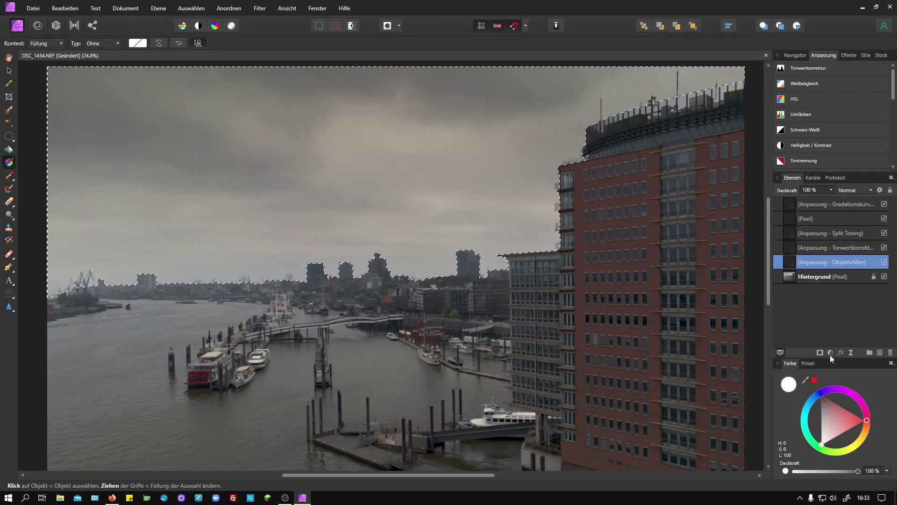
Add a Brightness/Contrast layer with contrast raised to about 45%, then clear the selection
click(830, 353)
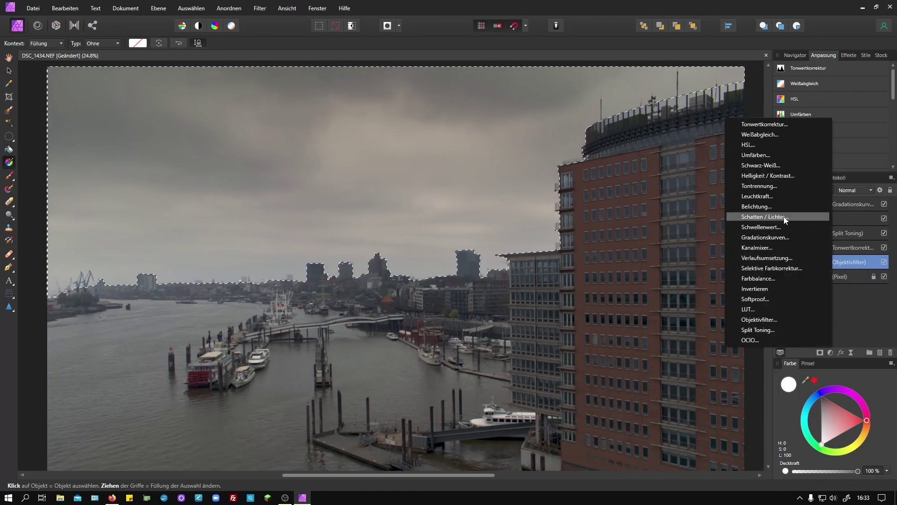
click(775, 219)
drag(716, 387, 747, 387)
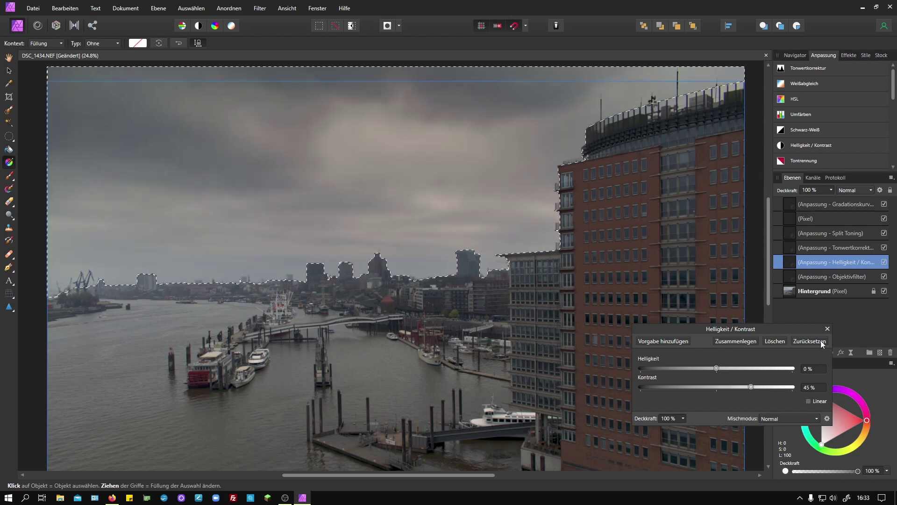
key(Escape)
scroll(723, 363, down, 1)
Add a Vignette live filter, then select the Curves layer
click(850, 352)
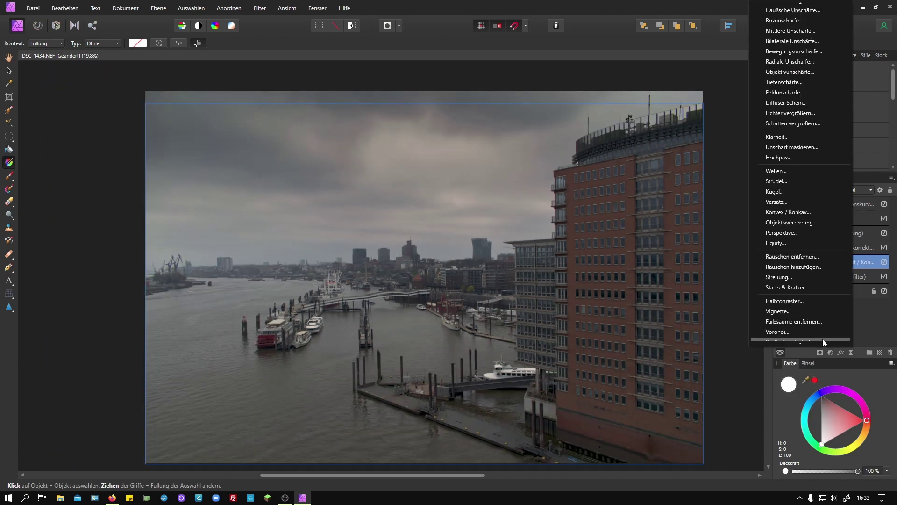
click(794, 342)
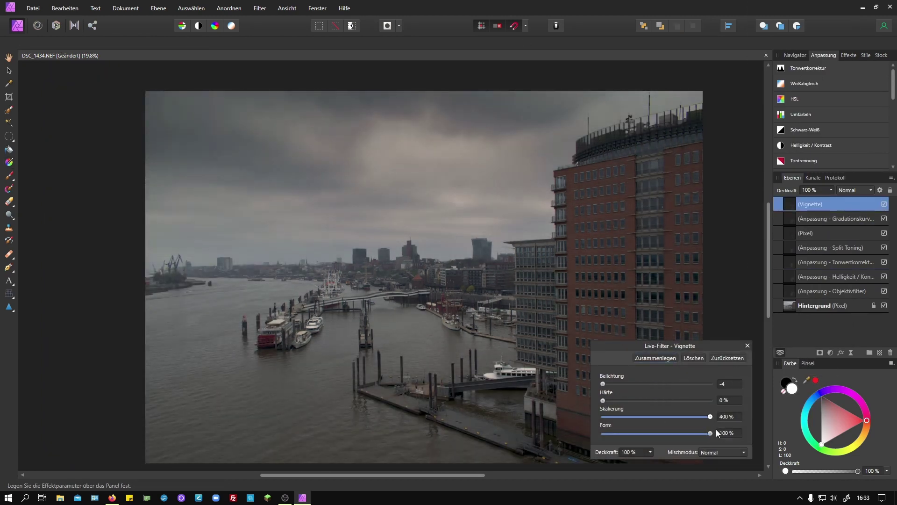
click(747, 346)
scroll(482, 266, down, 1)
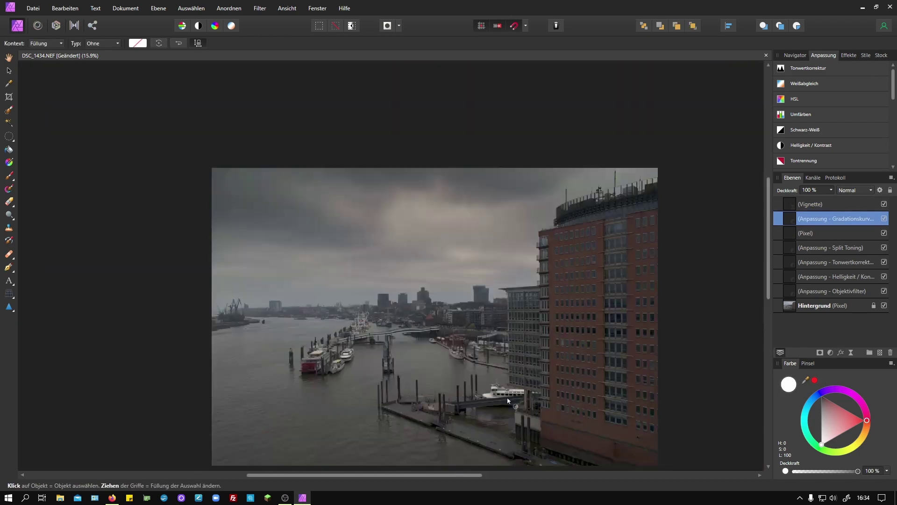
Add a High Pass live filter in Ineinanderkopieren blend mode with radius around 37 px
click(840, 353)
click(793, 153)
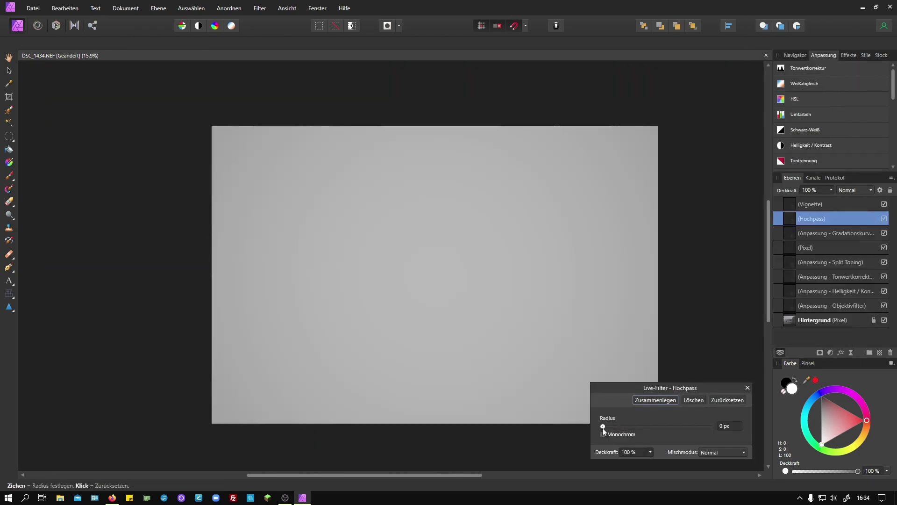
click(744, 451)
click(690, 383)
drag(662, 426, 688, 426)
scroll(513, 296, down, 3)
scroll(410, 210, up, 1)
scroll(410, 210, down, 1)
key(g)
scroll(640, 326, down, 1)
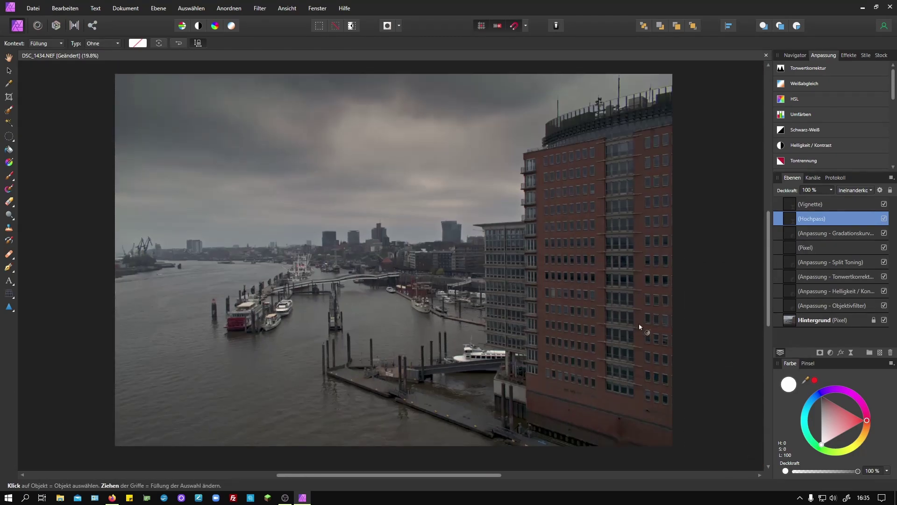
Add a slightly brightening Brightness/Contrast layer in Luminanz mode, placed just above Hintergrund
click(831, 352)
click(766, 175)
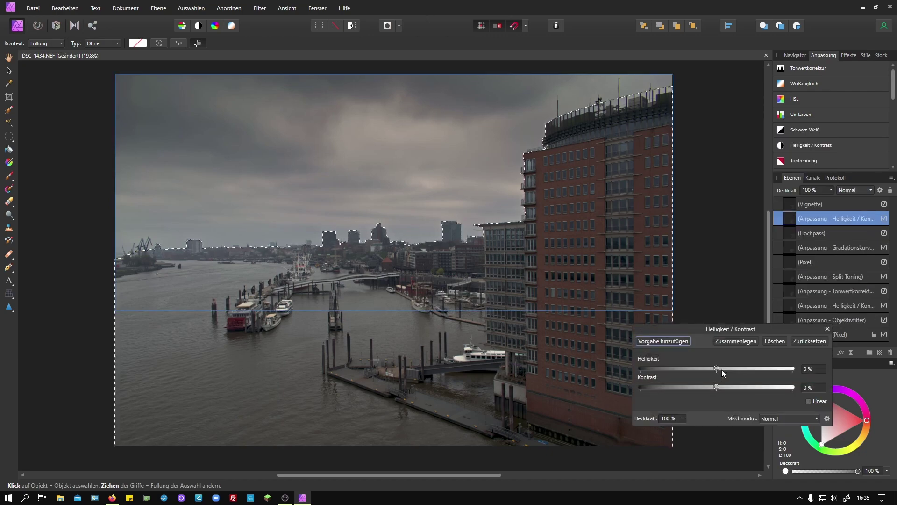
mouse_move(716, 368)
mouse_down()
mouse_move(720, 387)
mouse_move(734, 369)
mouse_move(723, 386)
mouse_up()
click(788, 418)
click(794, 330)
click(828, 329)
drag(831, 218, 832, 327)
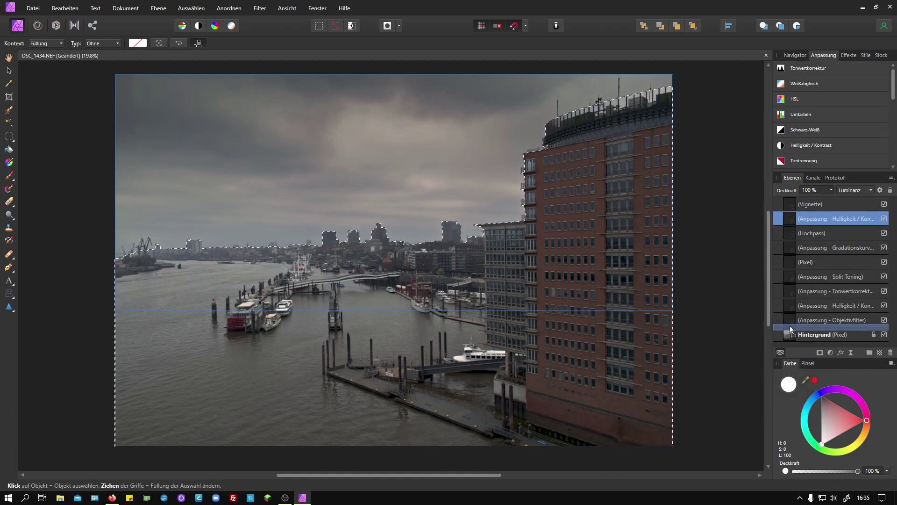
scroll(544, 298, up, 1)
scroll(543, 298, down, 1)
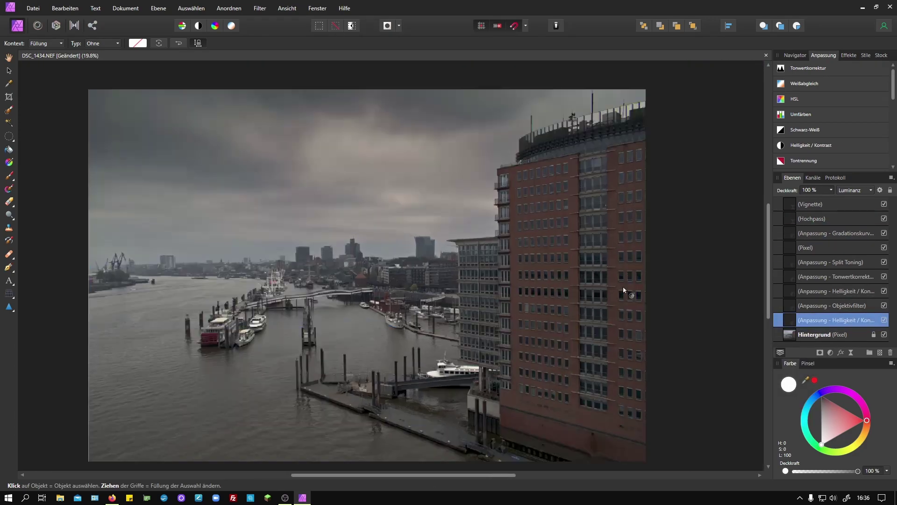
Add a Selective Colour (Selektive Farbkorrektur) layer and switch to the Magentatöne range
click(830, 352)
click(748, 336)
drag(722, 337, 749, 304)
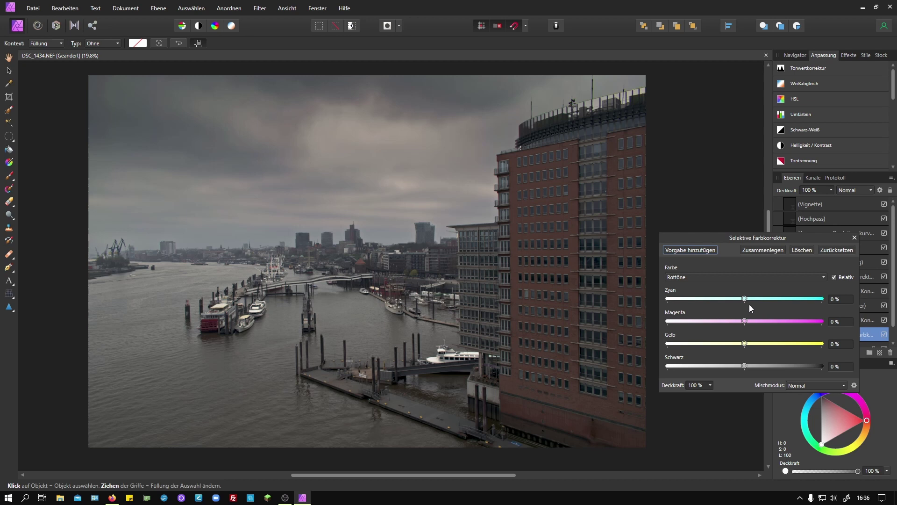
click(737, 277)
click(747, 341)
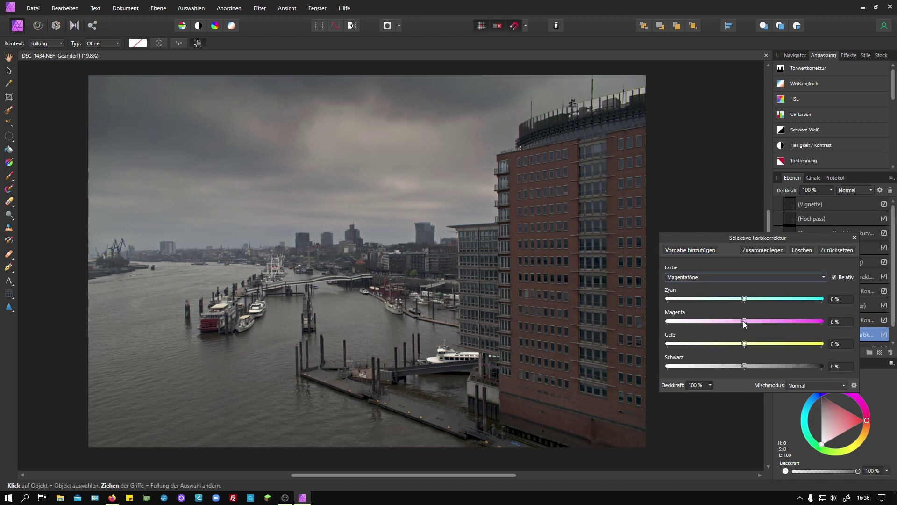
click(854, 237)
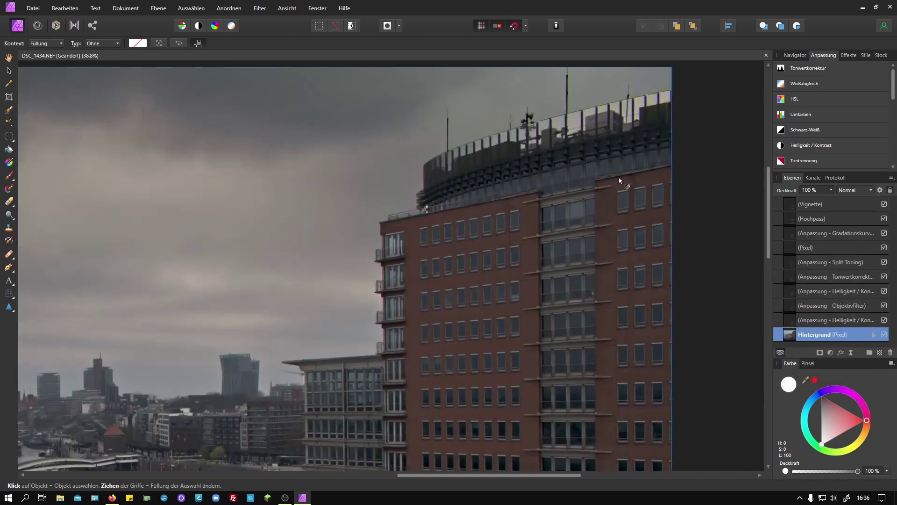
scroll(377, 341, down, 2)
scroll(377, 341, down, 1)
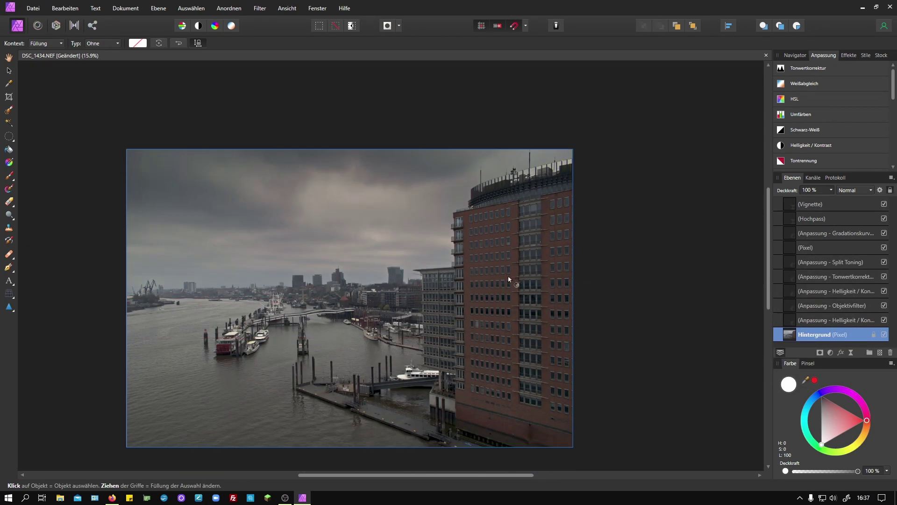
Add a Klarheit clarity live filter above the Hochpass layer
click(788, 223)
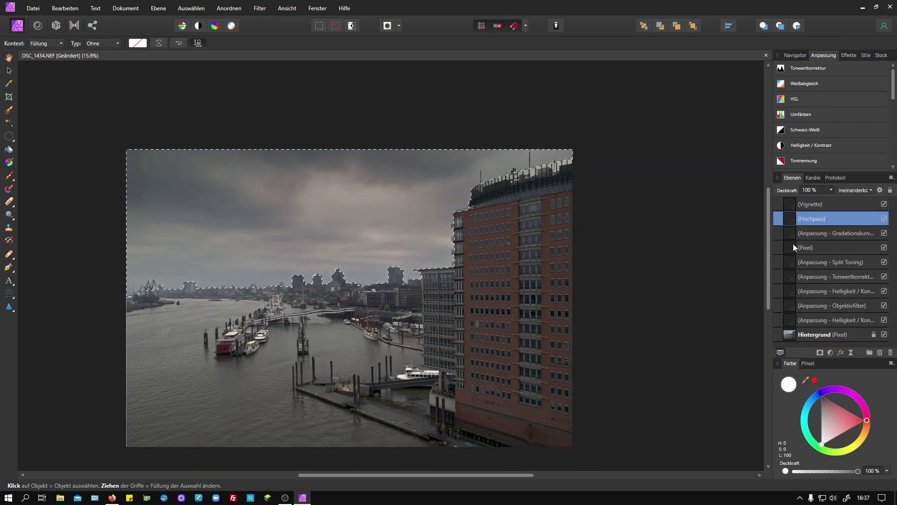
click(851, 352)
click(761, 252)
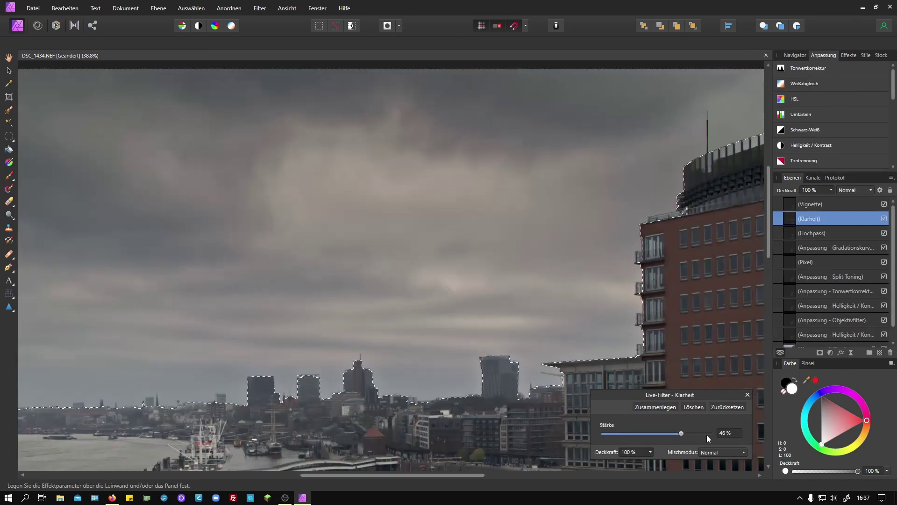
click(748, 395)
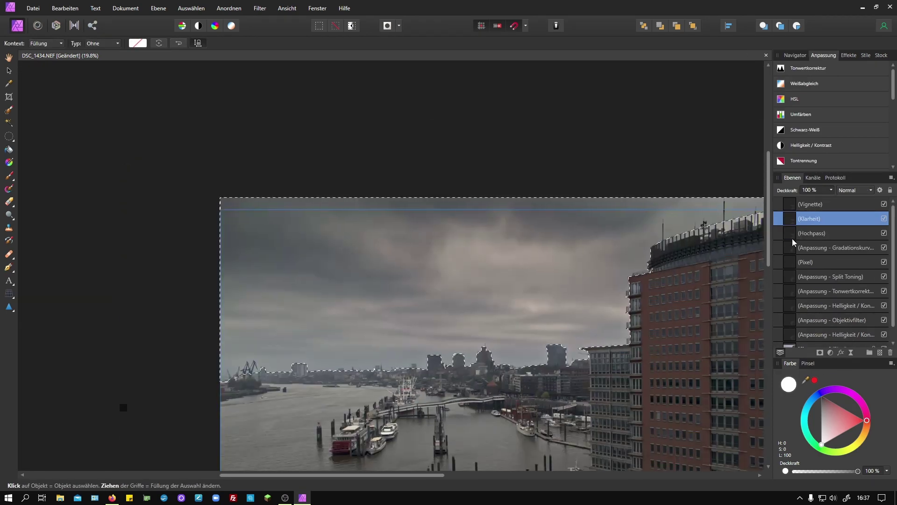
click(791, 233)
Select the background layer and set up the Burn brush at about 1% opacity
click(818, 347)
key(o)
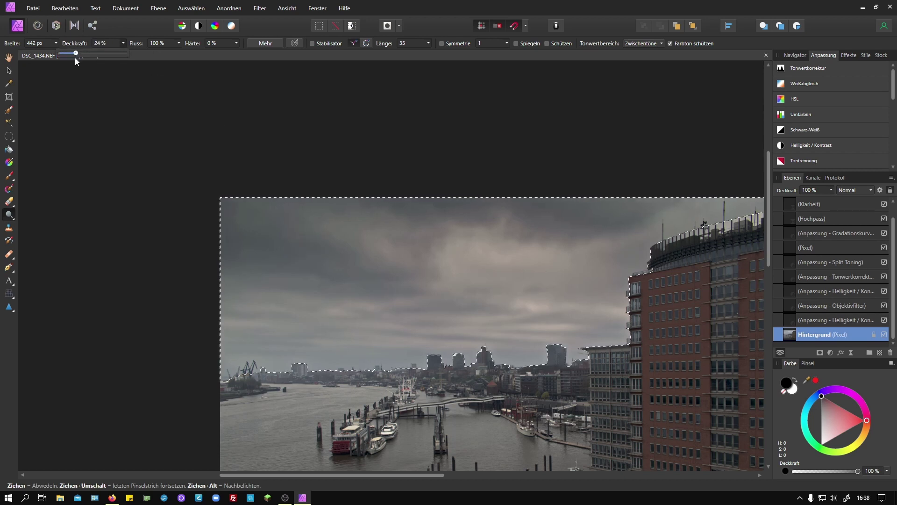
key(o)
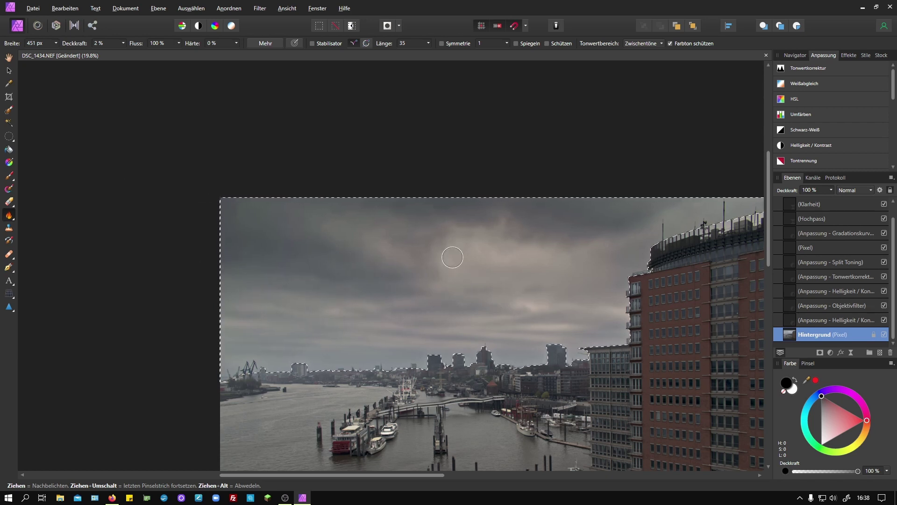
click(123, 43)
drag(125, 52, 123, 56)
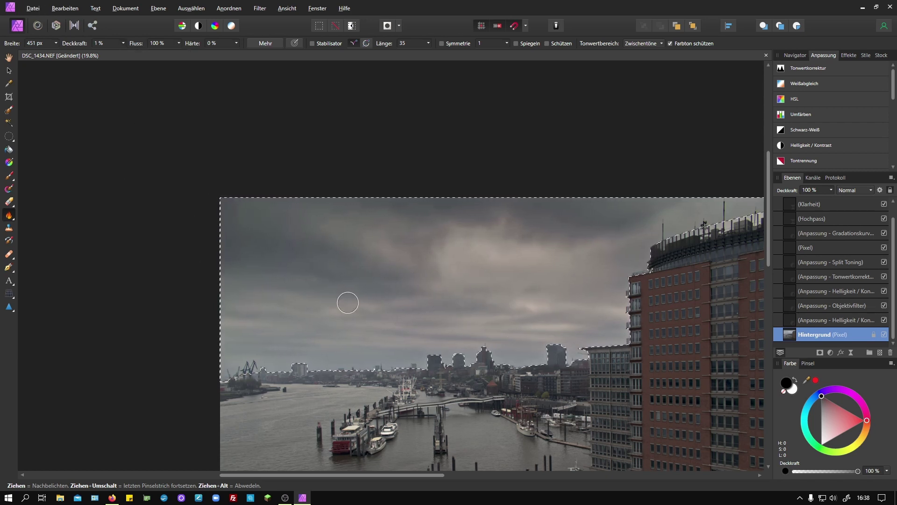
Add a Leuchtkraft vibrance adjustment layer, leaving its values at zero
click(831, 353)
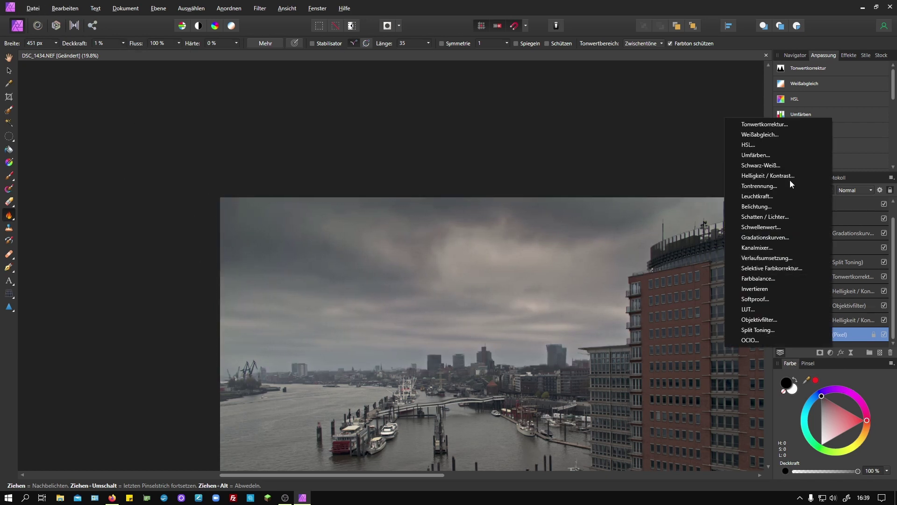
click(774, 200)
scroll(475, 413, down, 2)
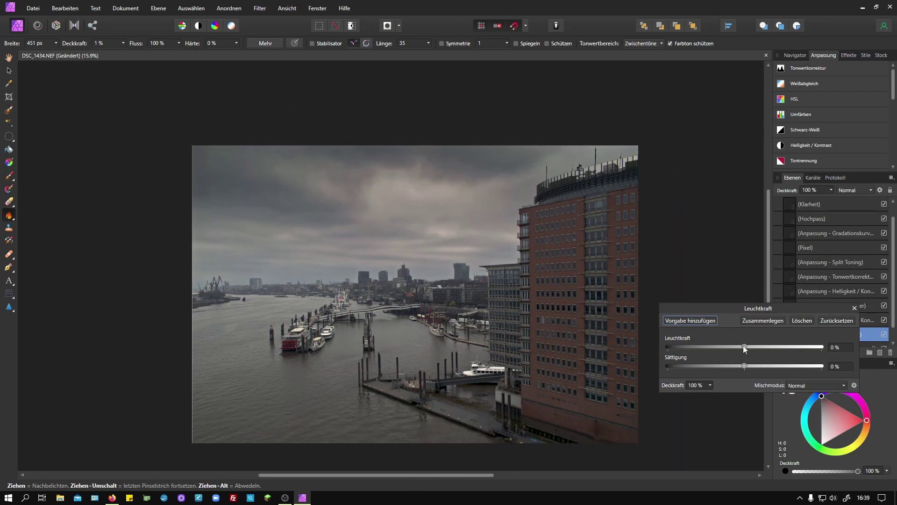
click(854, 308)
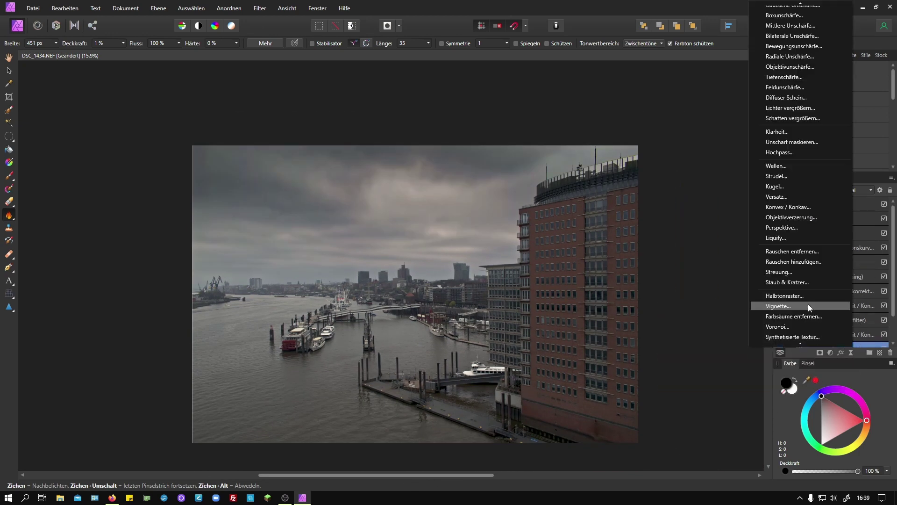
Browse the Live Filter list without adding one, then reopen the adjustments list
click(850, 353)
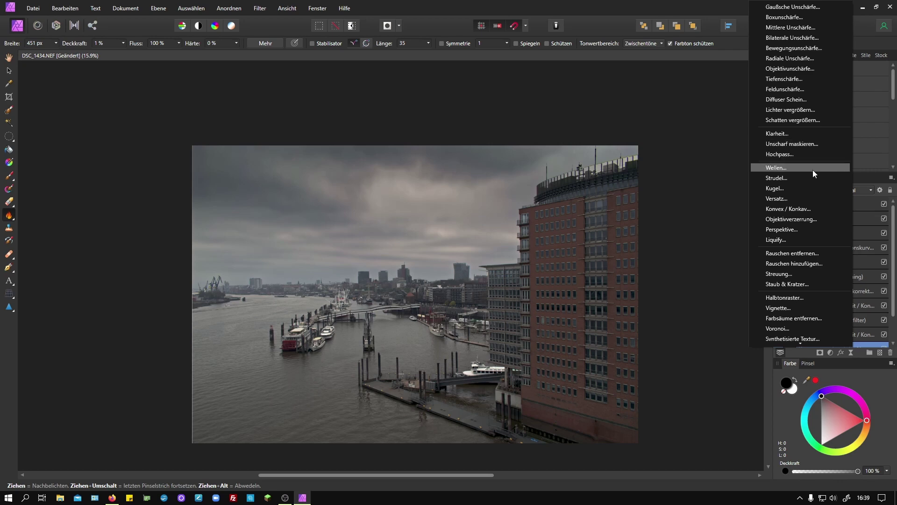
click(719, 336)
scroll(462, 212, up, 5)
scroll(462, 211, down, 5)
click(831, 353)
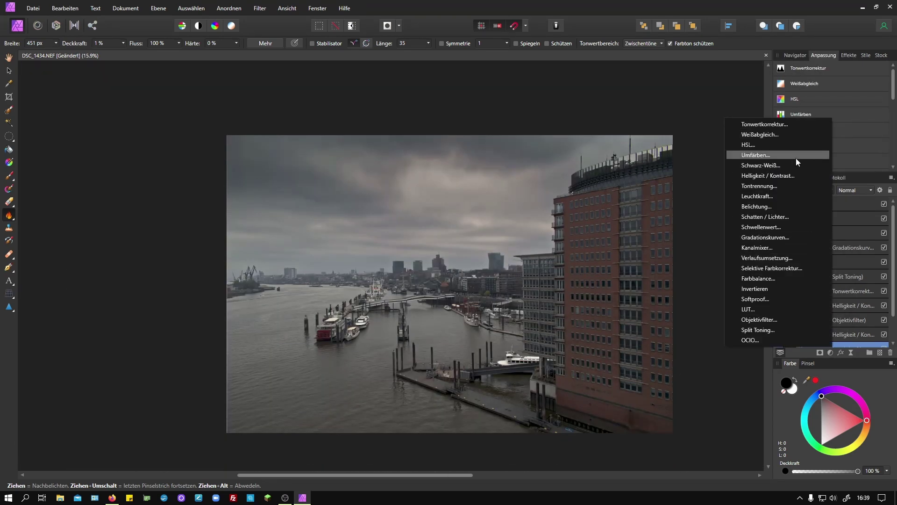
Apply an Ausleuchtung point light with orange specular, yellow ambient and yellow light colour, 8 % distance
click(260, 8)
click(243, 78)
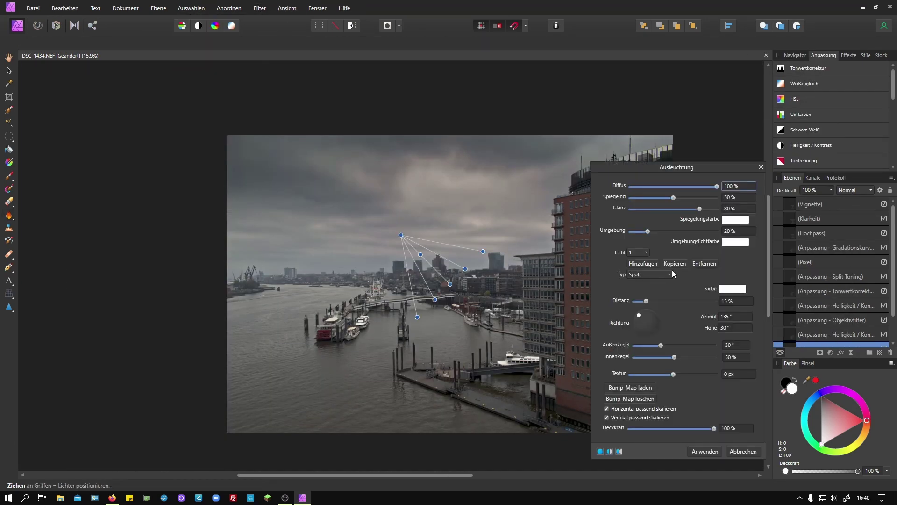
click(735, 219)
click(764, 302)
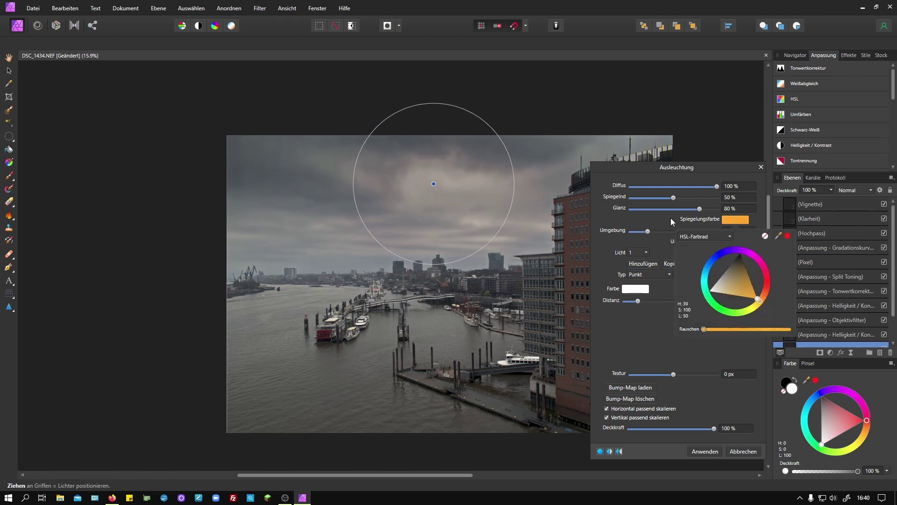
click(735, 242)
click(758, 332)
drag(638, 301, 631, 301)
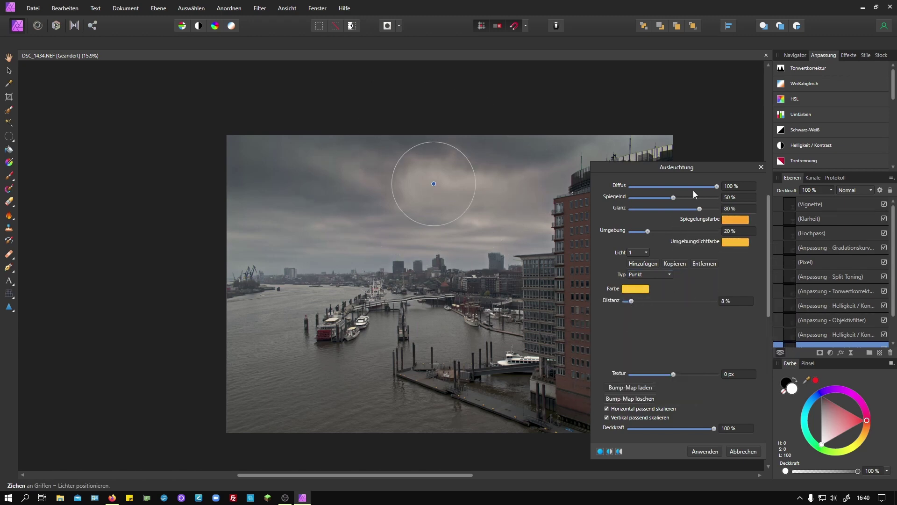
scroll(812, 295, down, 2)
drag(711, 215, 819, 195)
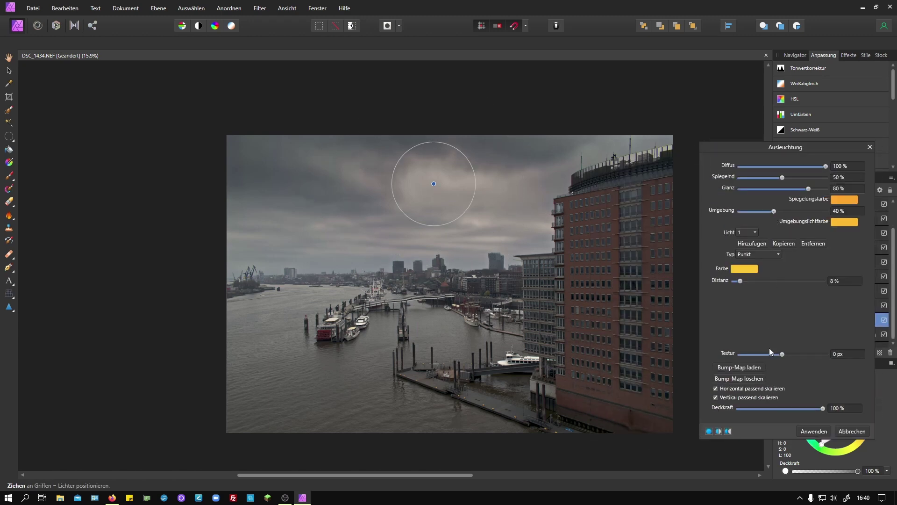
drag(740, 281, 750, 279)
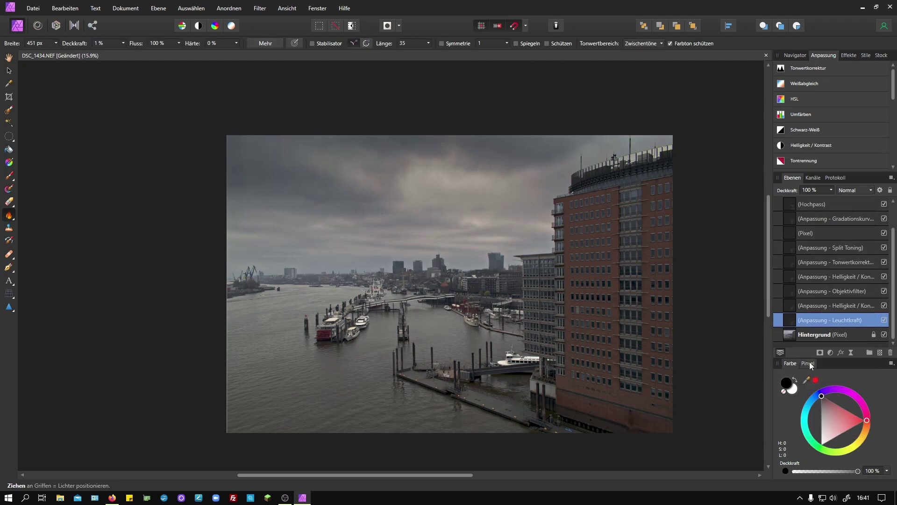
Select the curves adjustment layer and set up the Selection Brush width
click(817, 247)
scroll(841, 285, down, 2)
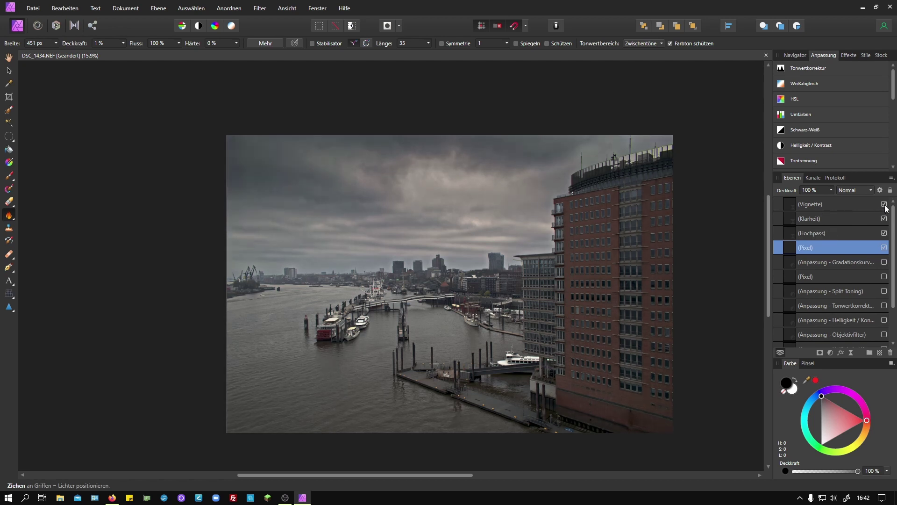
click(8, 113)
click(158, 43)
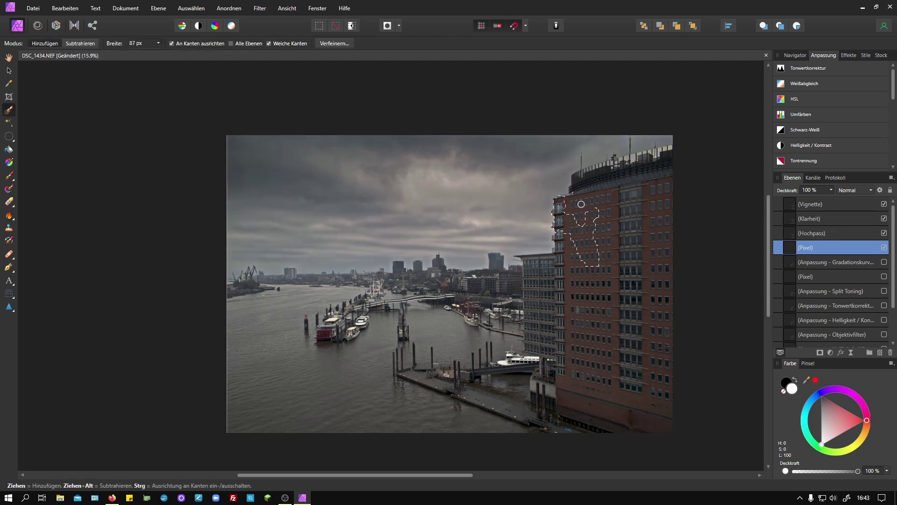
Brush-select the red brick building's whole outline, subtracting its central glass window strip
mouse_move(635, 420)
mouse_down()
mouse_move(567, 287)
mouse_move(552, 360)
mouse_up()
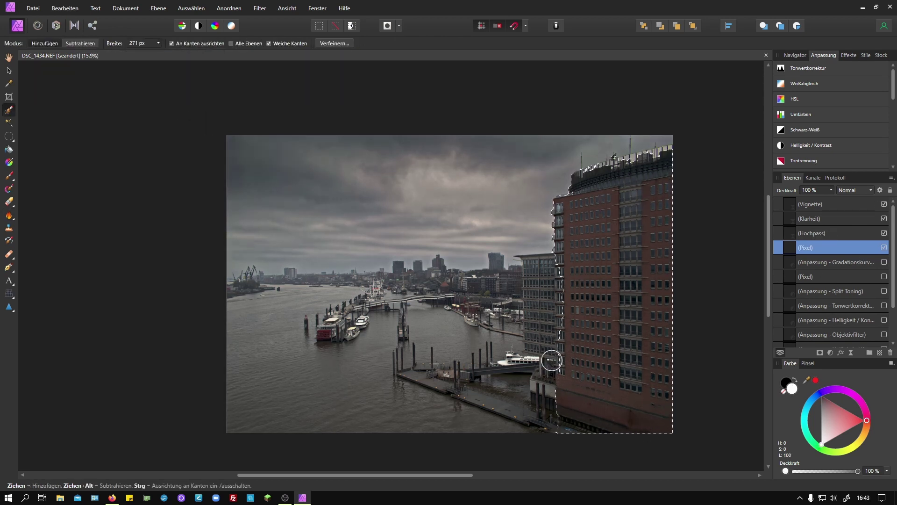
scroll(571, 272, up, 3)
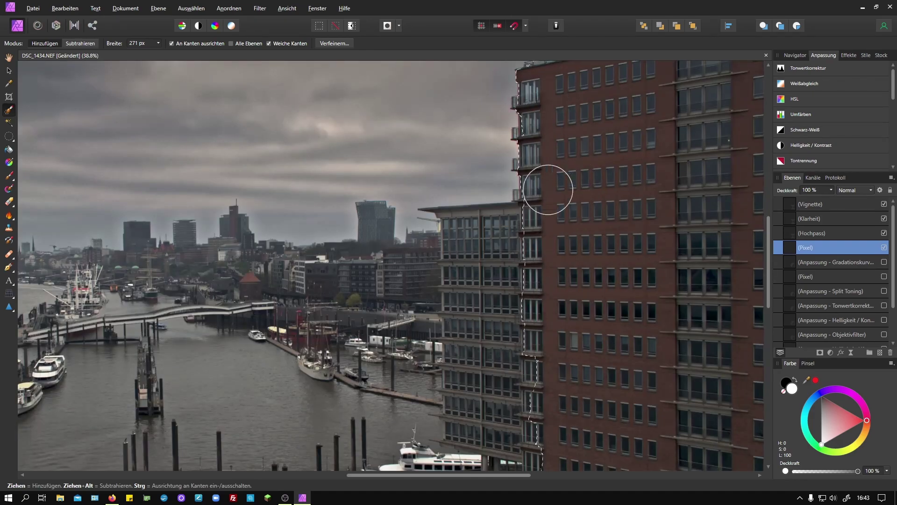
scroll(545, 188, down, 3)
scroll(583, 401, down, 5)
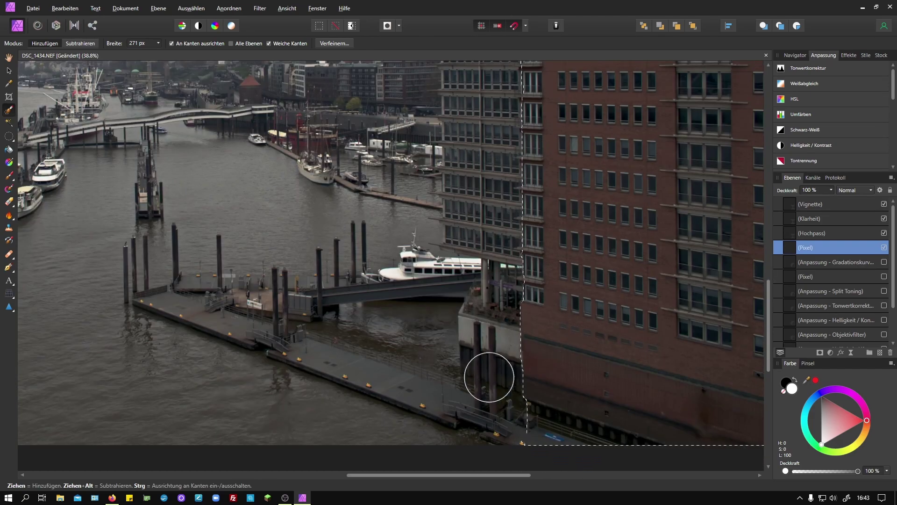
scroll(490, 374, down, 2)
mouse_move(525, 352)
mouse_down()
mouse_move(608, 392)
mouse_move(572, 288)
mouse_up()
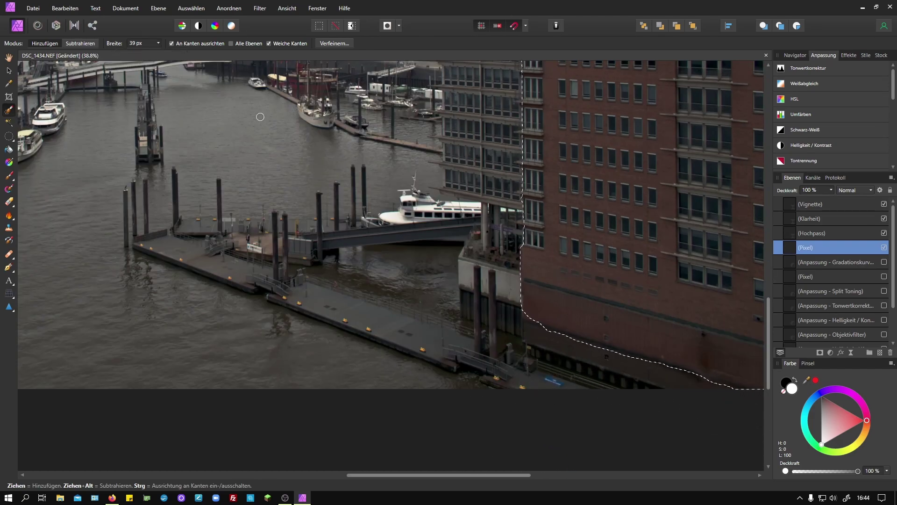
scroll(668, 258, down, 3)
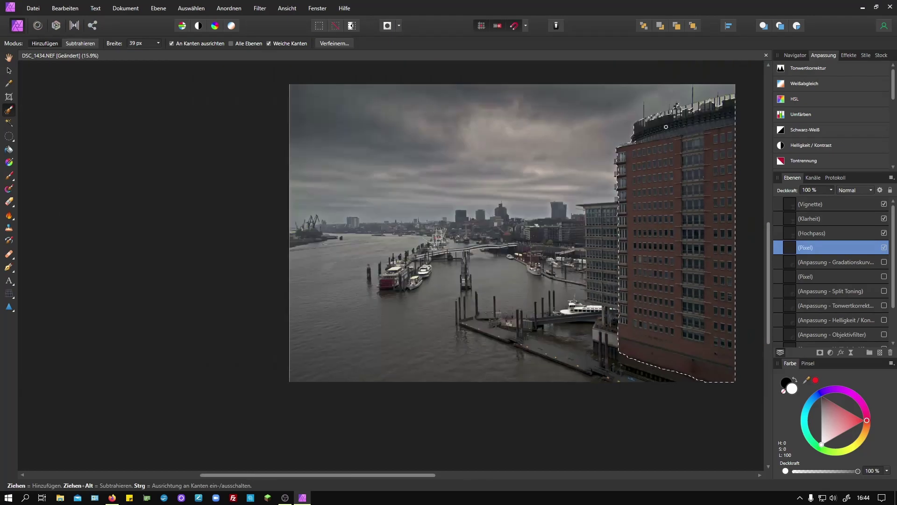
scroll(697, 122, up, 3)
scroll(437, 269, right, 2)
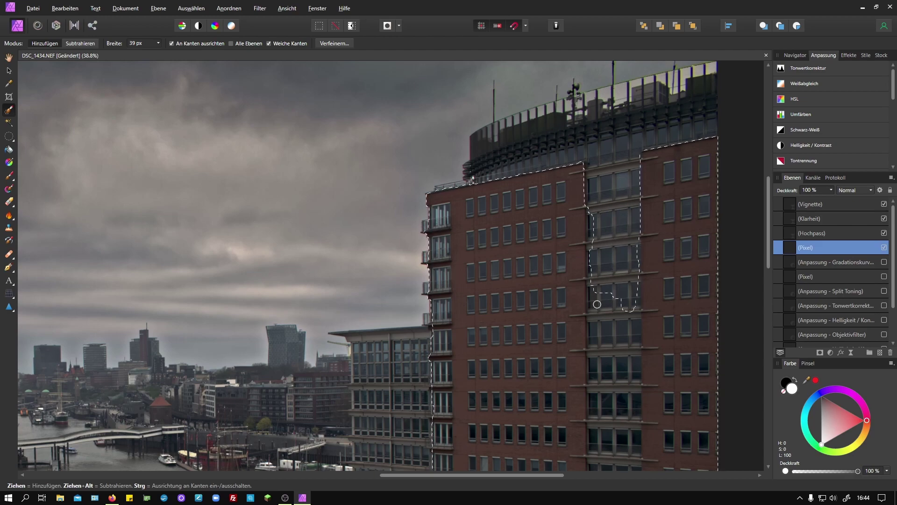
scroll(597, 304, down, 1)
scroll(617, 276, down, 3)
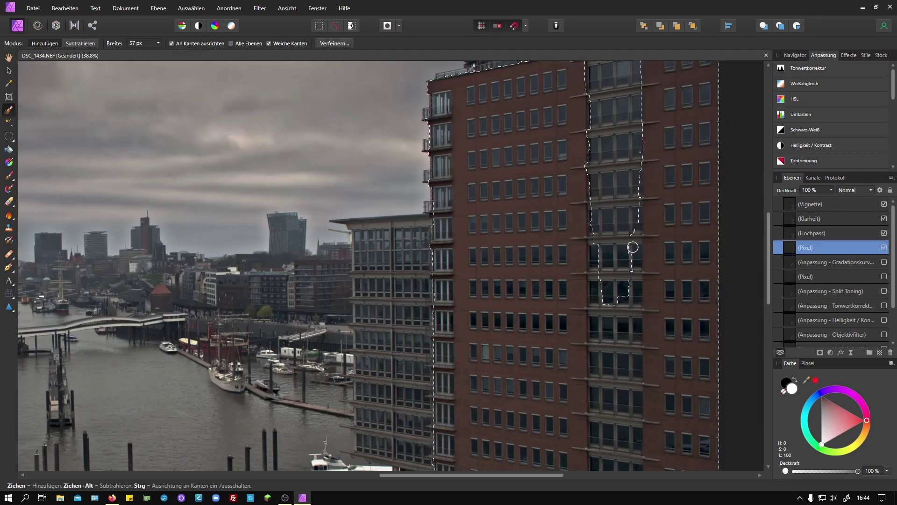
scroll(596, 327, down, 5)
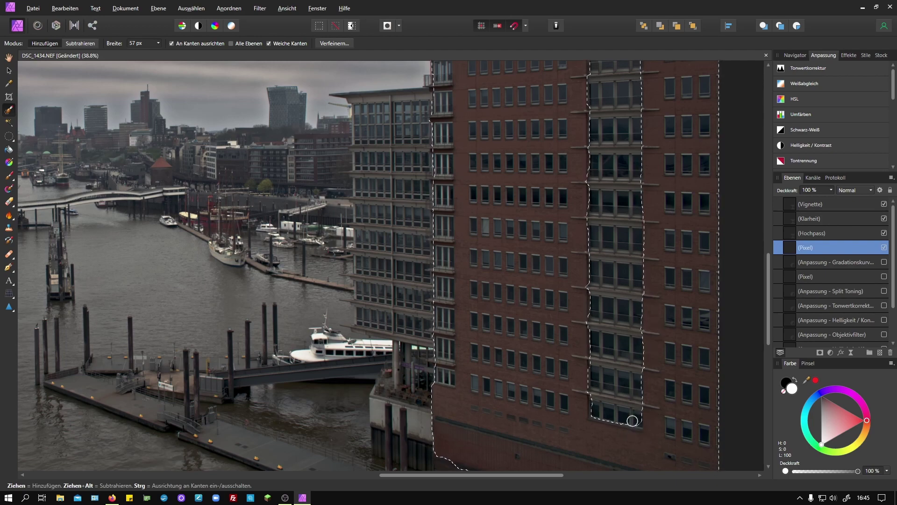
Add an HSL adjustment to the selected brick building with Saturation Shift at 16%
scroll(607, 406, down, 3)
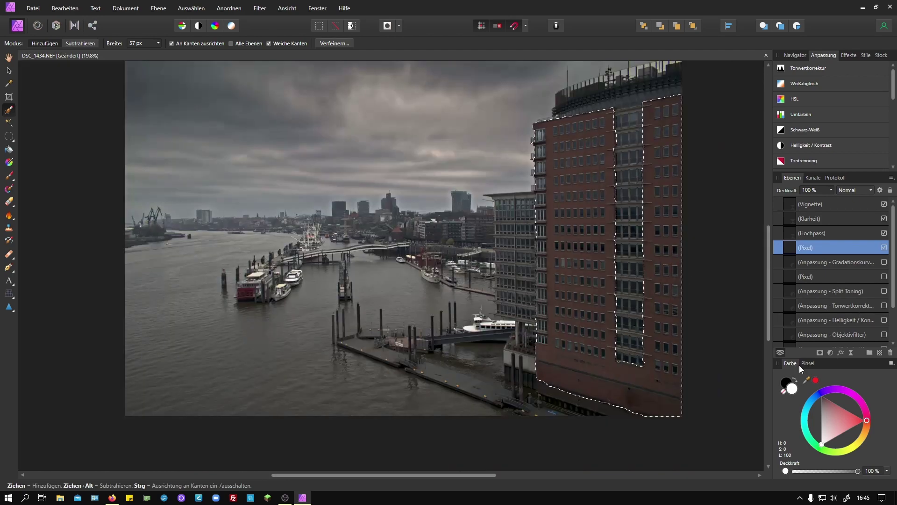
click(830, 352)
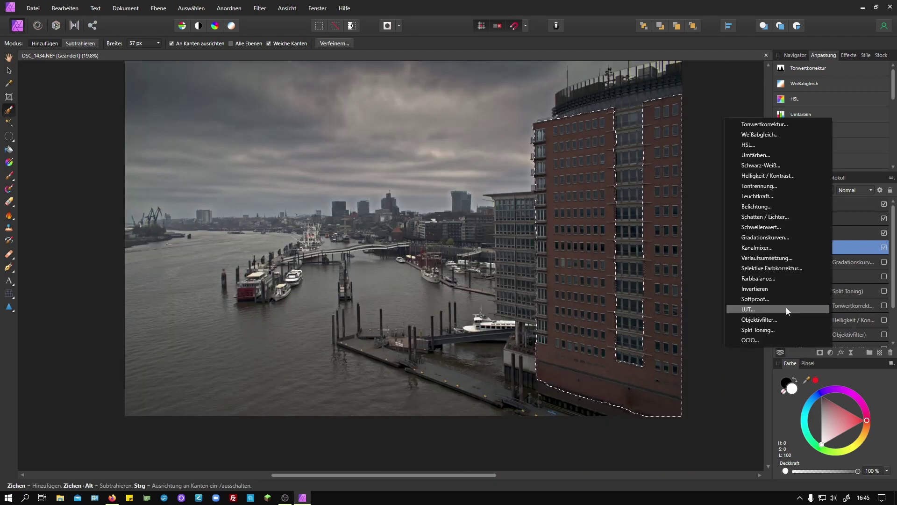
click(750, 145)
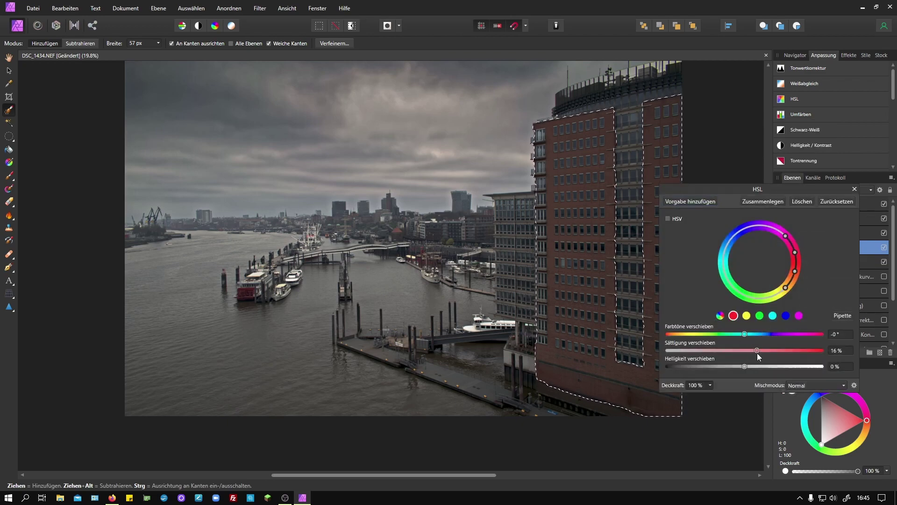
click(854, 189)
scroll(641, 203, up, 2)
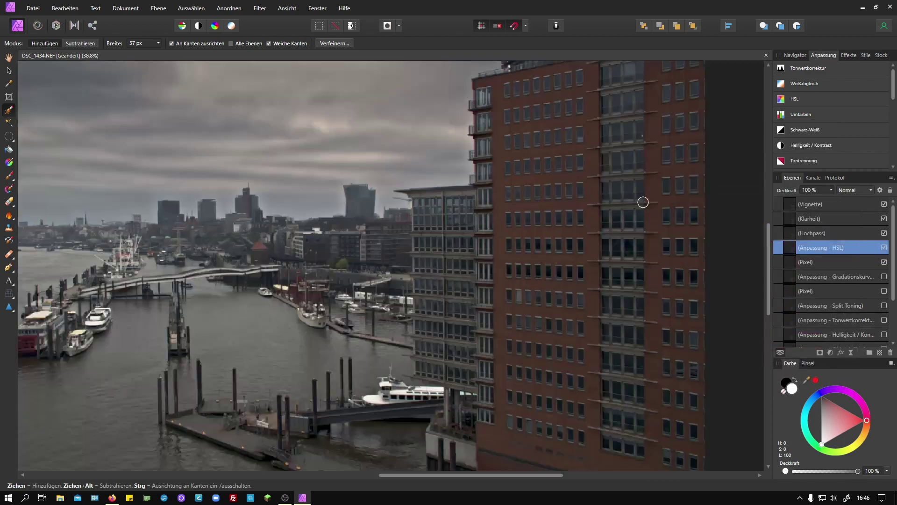
scroll(548, 293, down, 2)
scroll(548, 294, down, 1)
scroll(548, 294, down, 1)
scroll(548, 294, up, 1)
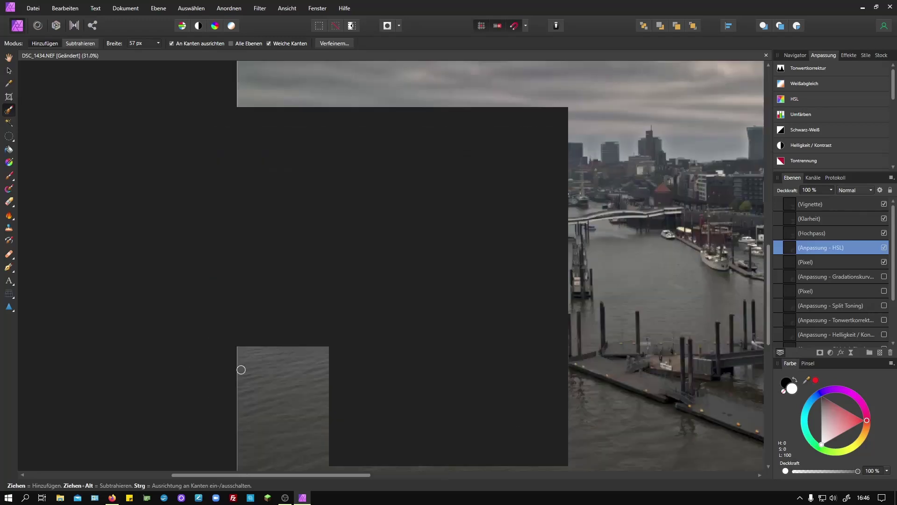
Add a LUT adjustment layer using the portraittom.cube preset
click(841, 261)
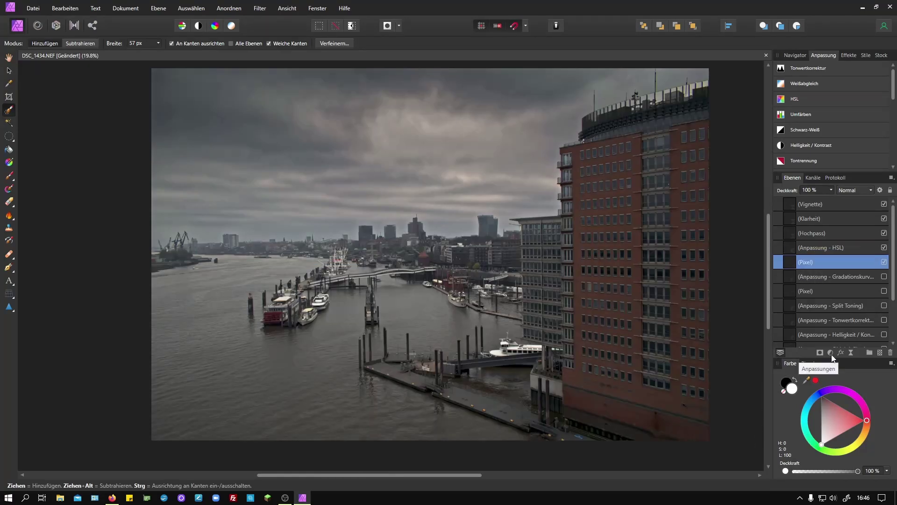
click(830, 353)
click(760, 309)
click(854, 322)
scroll(832, 117, down, 5)
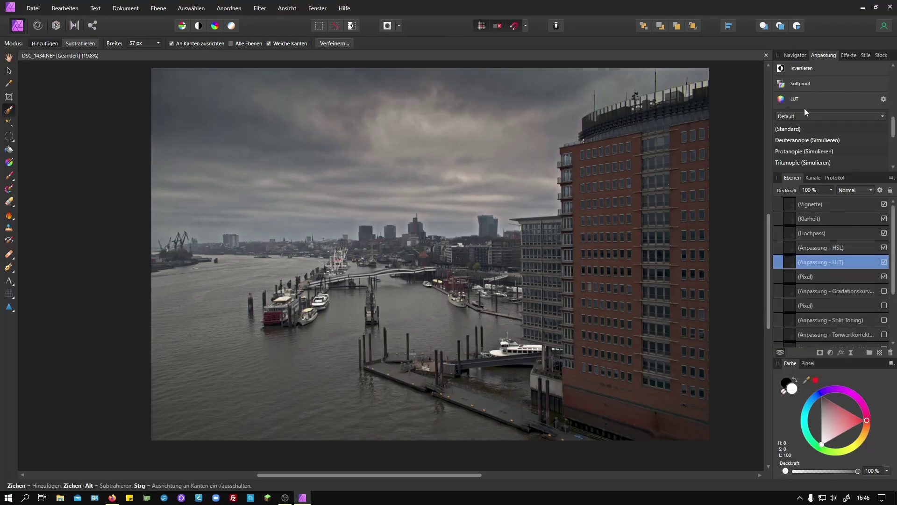
scroll(836, 126, down, 5)
click(839, 131)
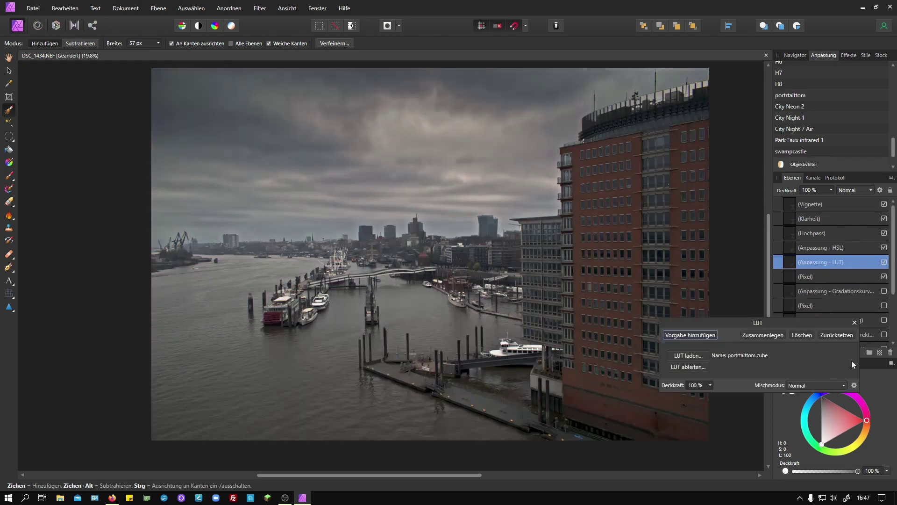
Blend the LUT in Abdunkeln (Darken) mode at 36% opacity
click(815, 385)
click(820, 216)
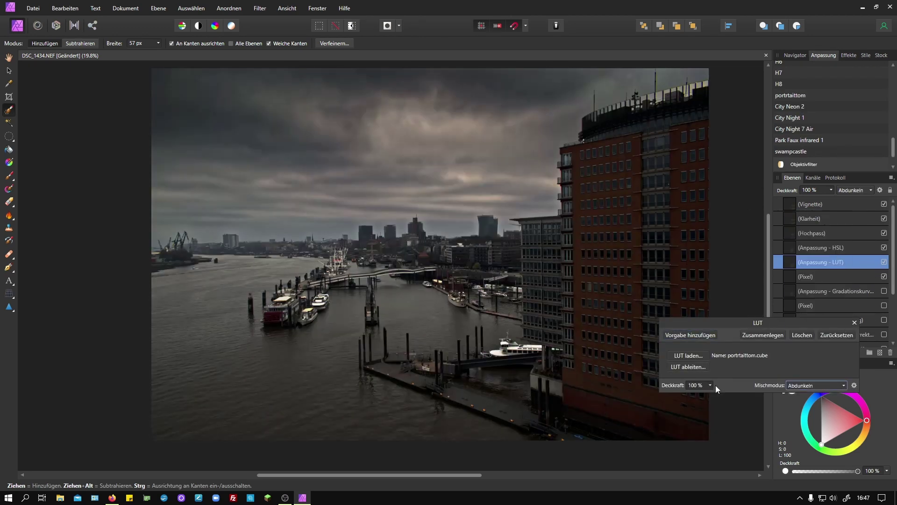
drag(709, 385, 669, 400)
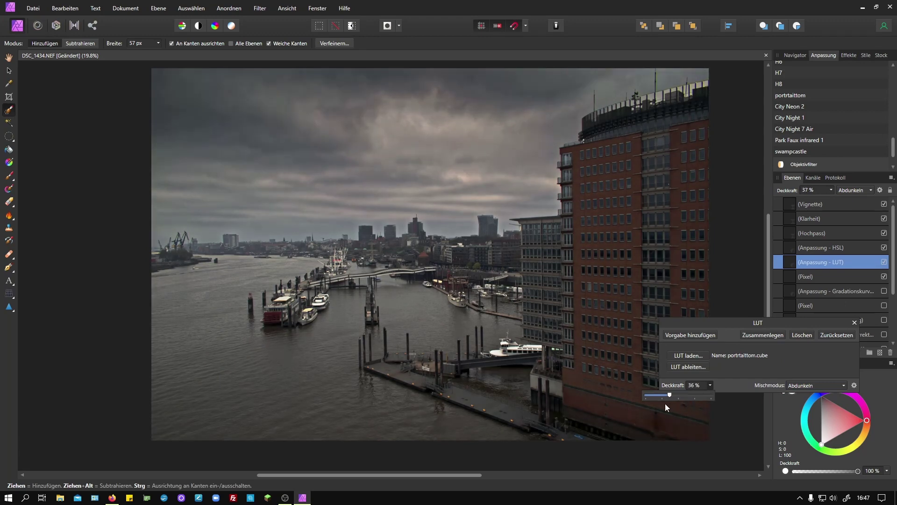
click(855, 322)
click(830, 352)
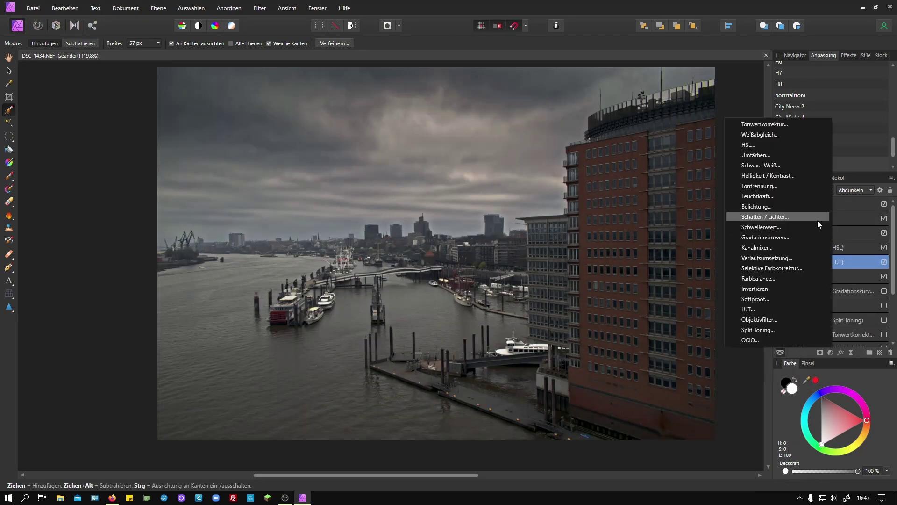
Add a Softproof layer with U.S. Sheetfed Coated v2 profile, Normal blend, 66% opacity
click(782, 388)
click(830, 353)
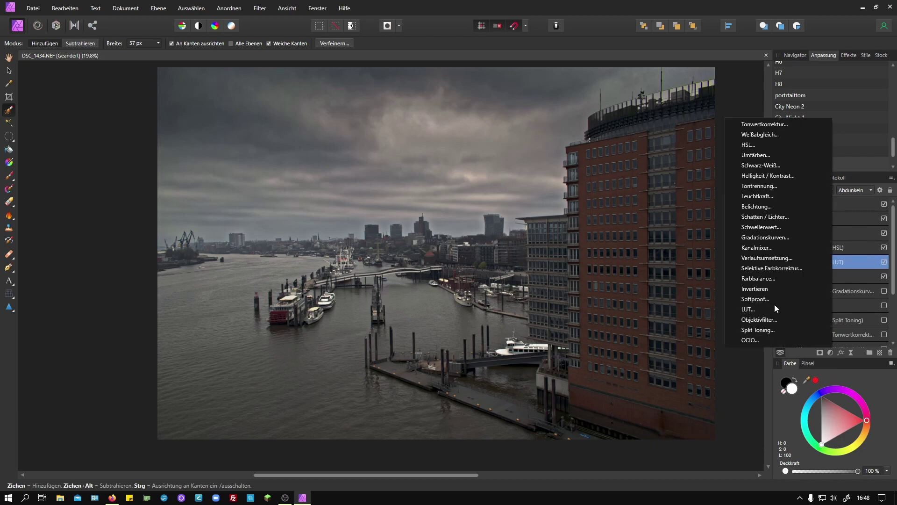
click(774, 304)
click(757, 316)
scroll(765, 330, down, 1)
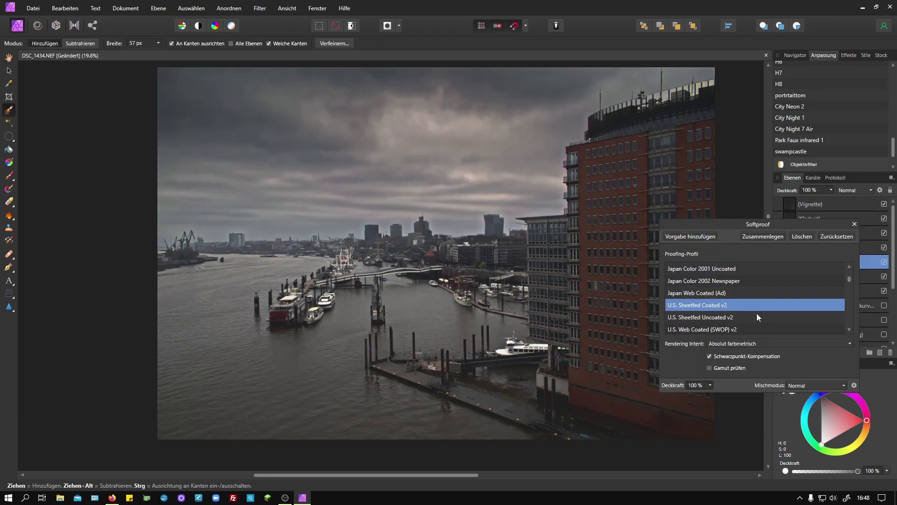
click(815, 385)
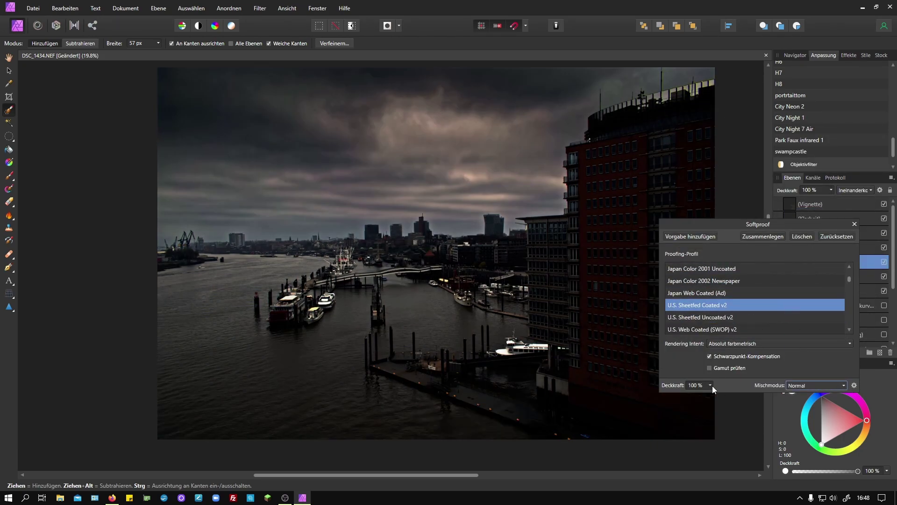
drag(709, 385, 691, 397)
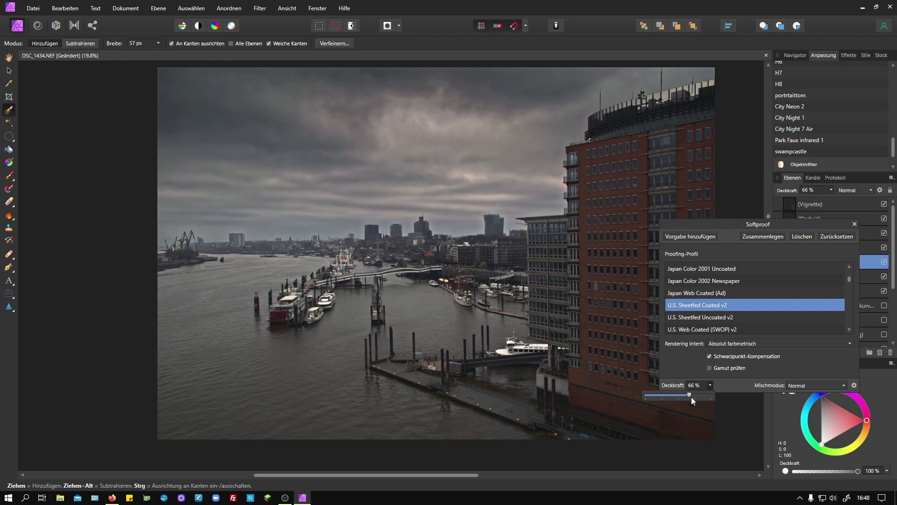
click(854, 224)
Stamp all visible layers into a new merged pixel layer, hiding the originals
click(810, 218)
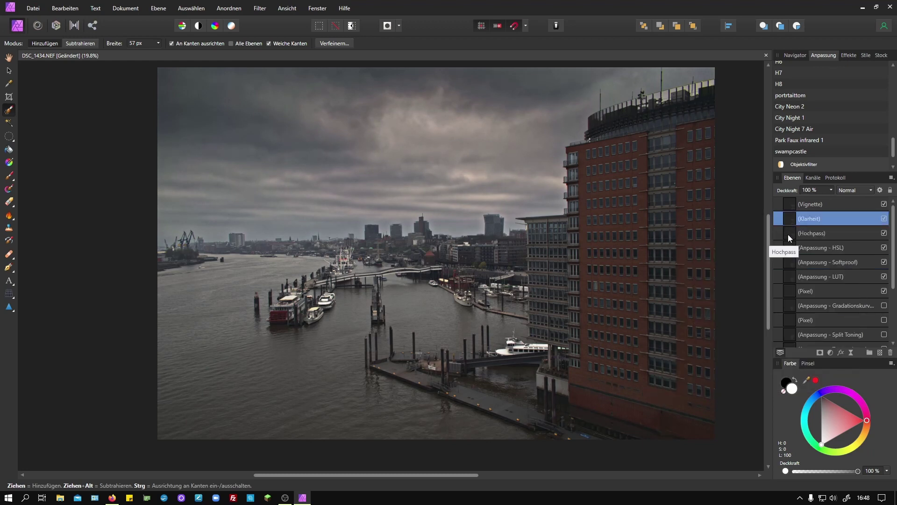
shift+click(808, 291)
right_click(823, 248)
key(Escape)
key(ctrl+shift+alt+e)
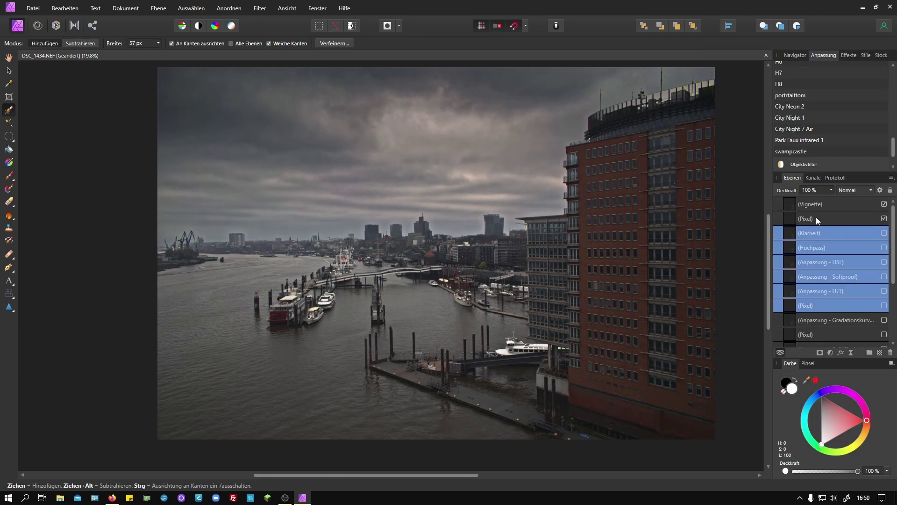
click(851, 352)
Add a High Pass live filter with 35.1 px radius in Overlay (Ineinanderkopieren) mode
click(794, 144)
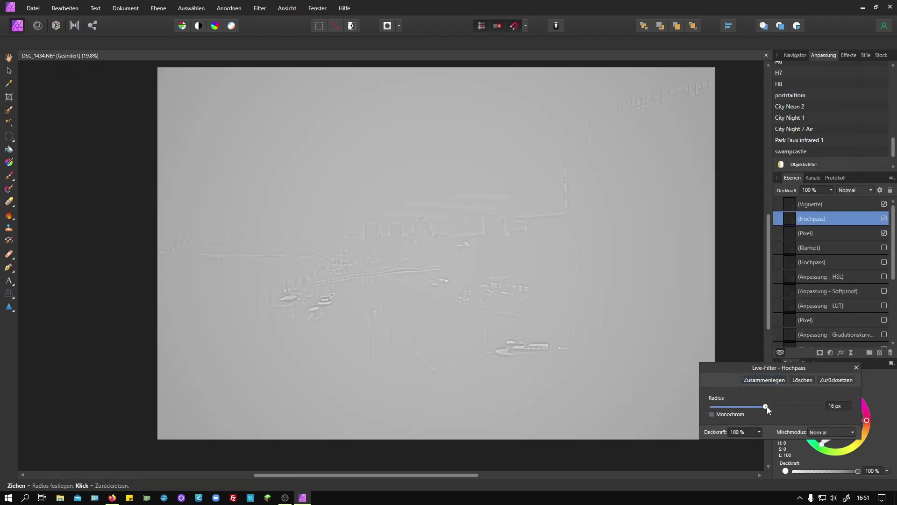
drag(766, 405, 767, 407)
key(shift+alt+o)
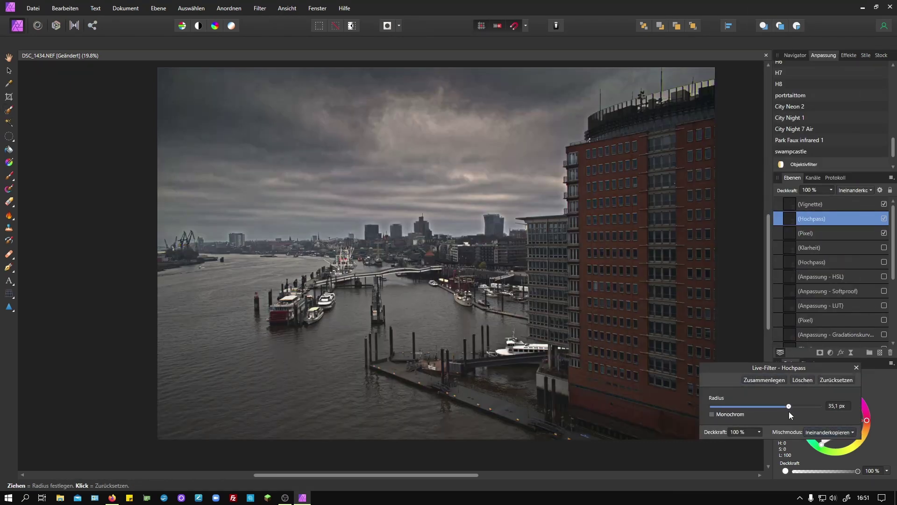
Merge the high pass down, then add Noise Reduction: luminance 49%, detail 50%, colour 0%
key(w)
scroll(565, 289, up, 5)
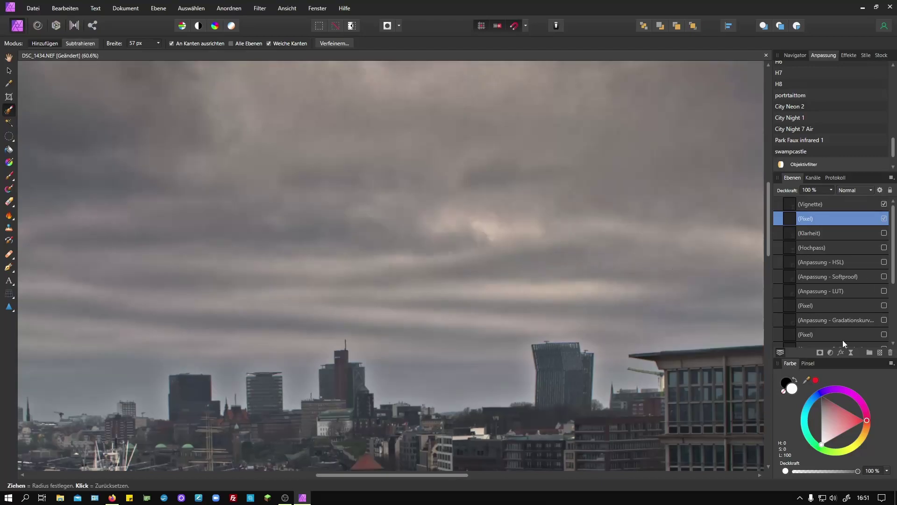
click(851, 352)
click(757, 209)
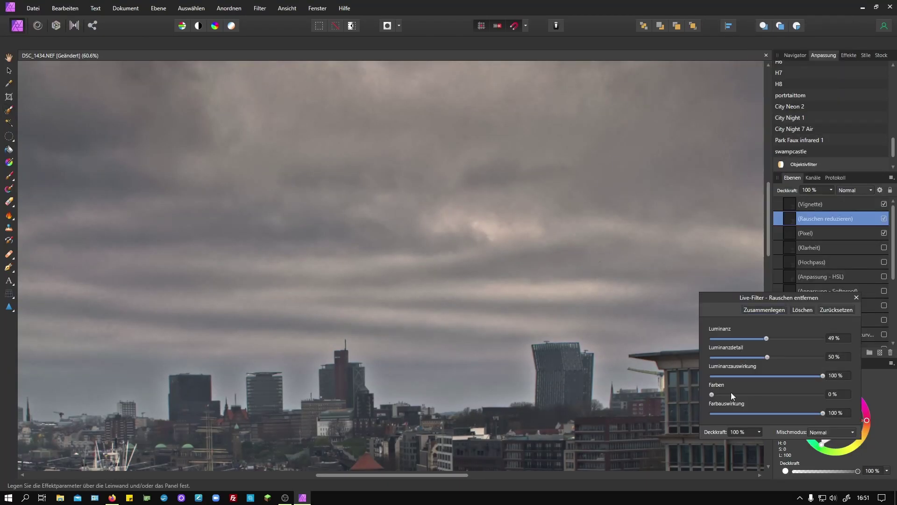
click(856, 297)
scroll(561, 281, down, 2)
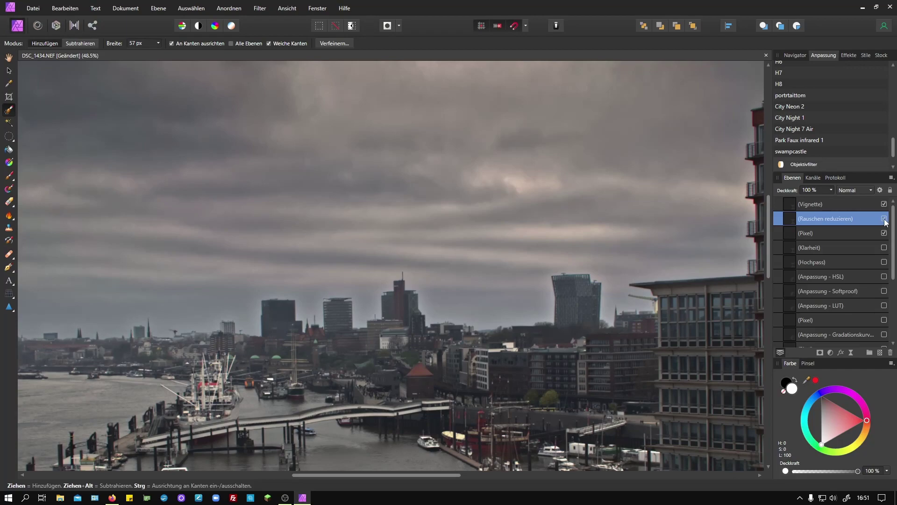
click(884, 219)
scroll(757, 271, down, 3)
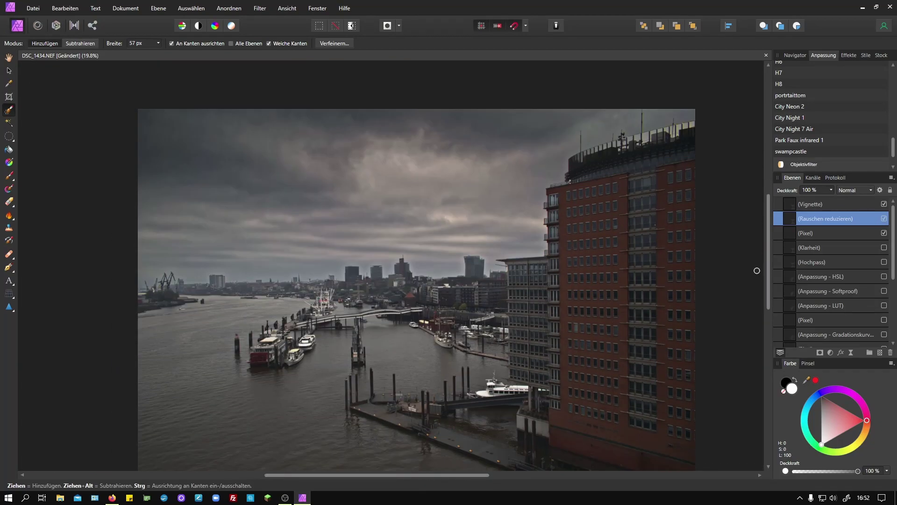
scroll(509, 285, down, 1)
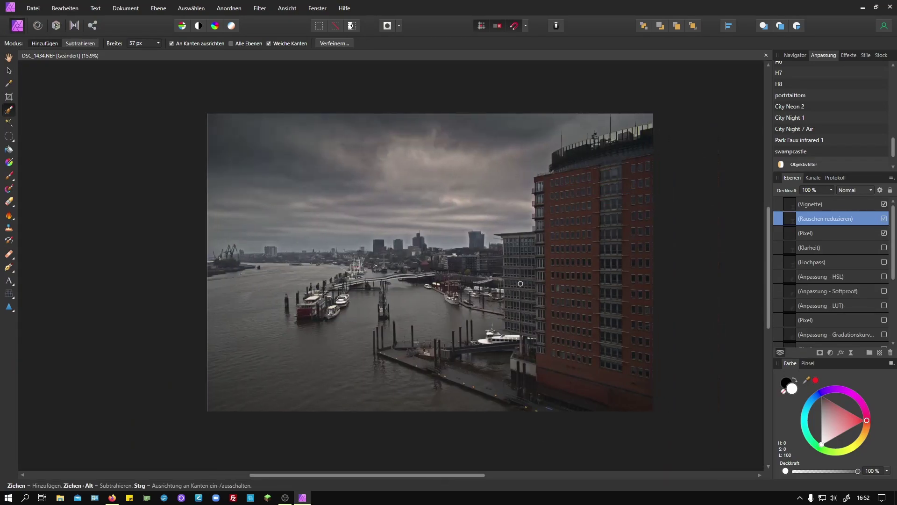